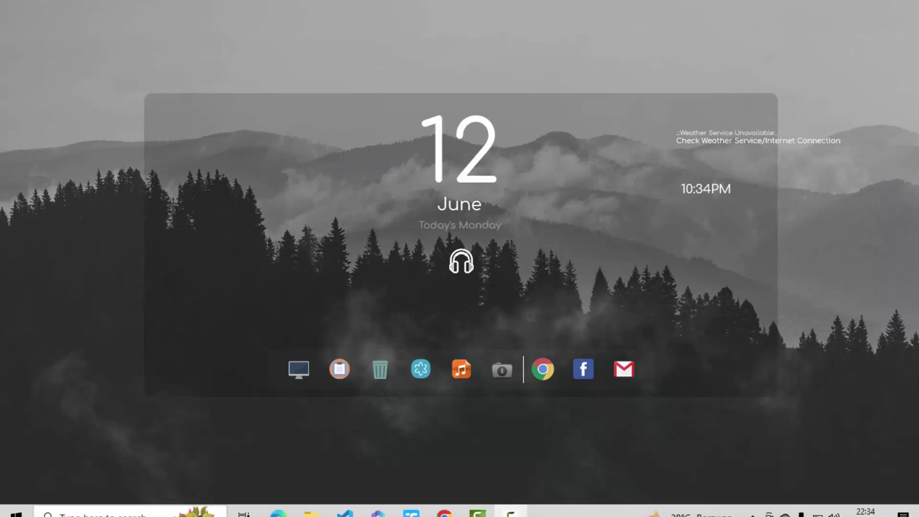
Search for 'excel' from the taskbar and launch Excel 2010 with a blank workbook
{"action": "left_click", "coordinate": [135, 494]}
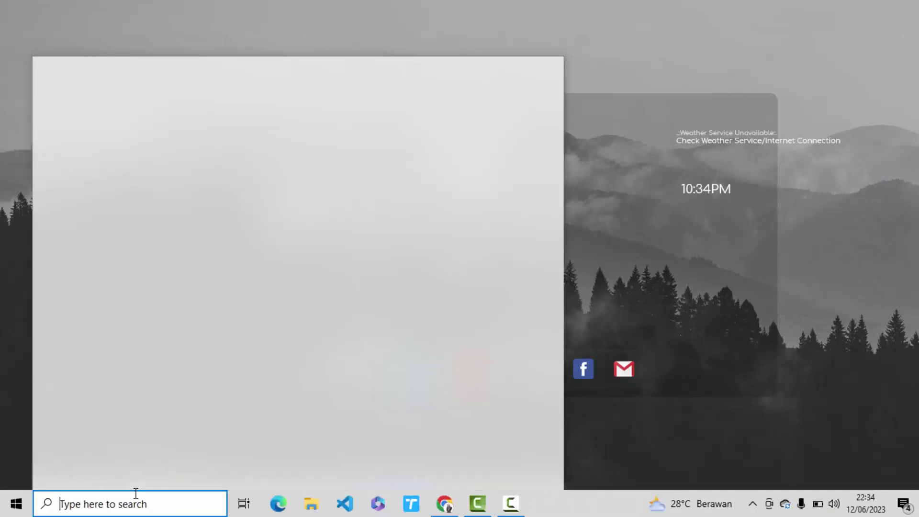
{"action": "type", "text": "excel"}
{"action": "key", "text": "Return"}
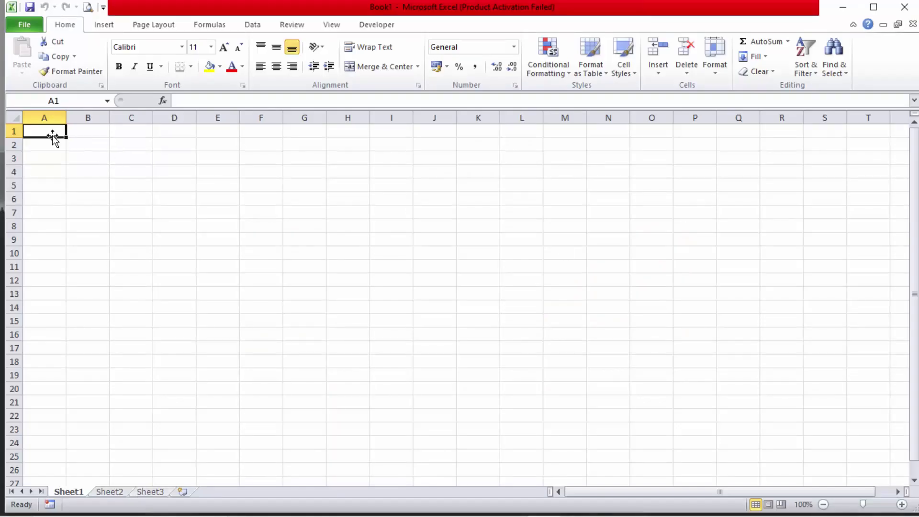
Merge and center A1:J2 and enter the title 'CARA MUDAH MENGHITUNG MASA KERJA KARYAWAN DI EXCEL' in capitals
{"action": "left_click_drag", "start_coordinate": [53, 133], "coordinate": [441, 147]}
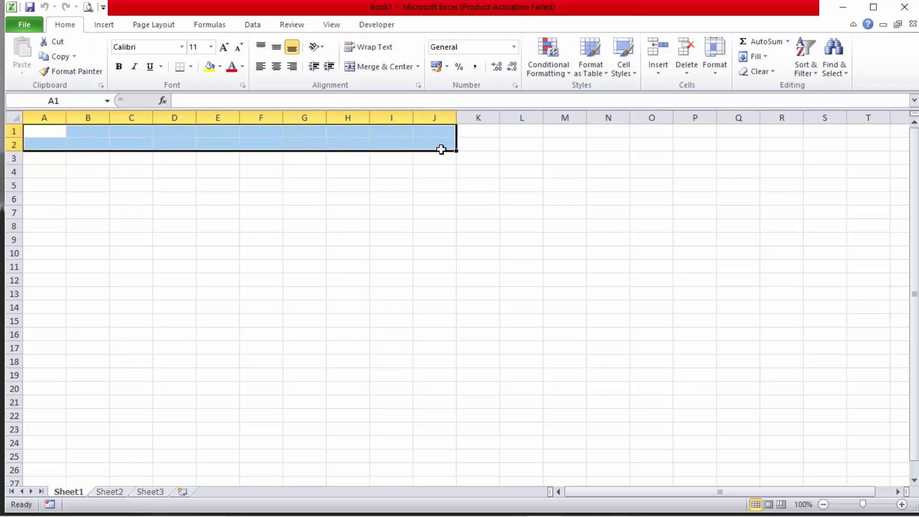
{"action": "left_click", "coordinate": [377, 67]}
{"action": "double_click", "coordinate": [293, 141]}
{"action": "type", "text": "ca"}
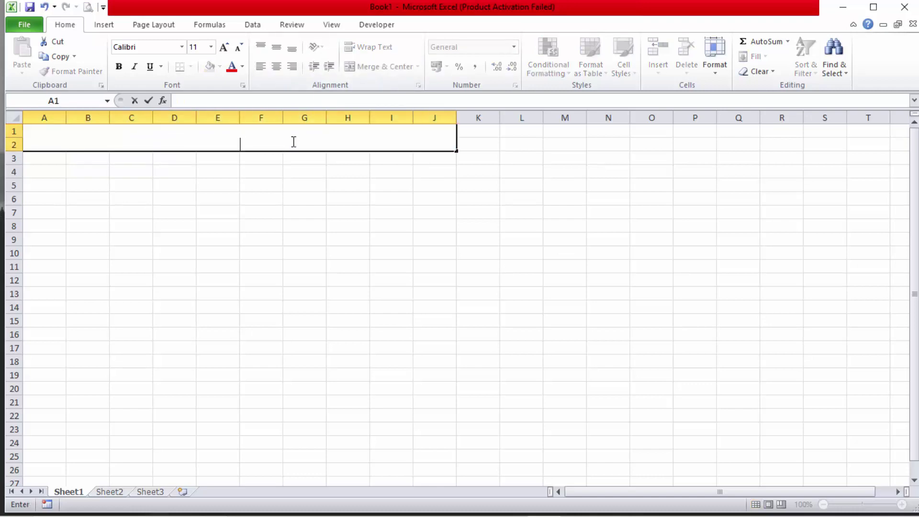
{"action": "key", "text": "Caps_Lock"}
{"action": "type", "text": "CARA MUDAH MEN"}
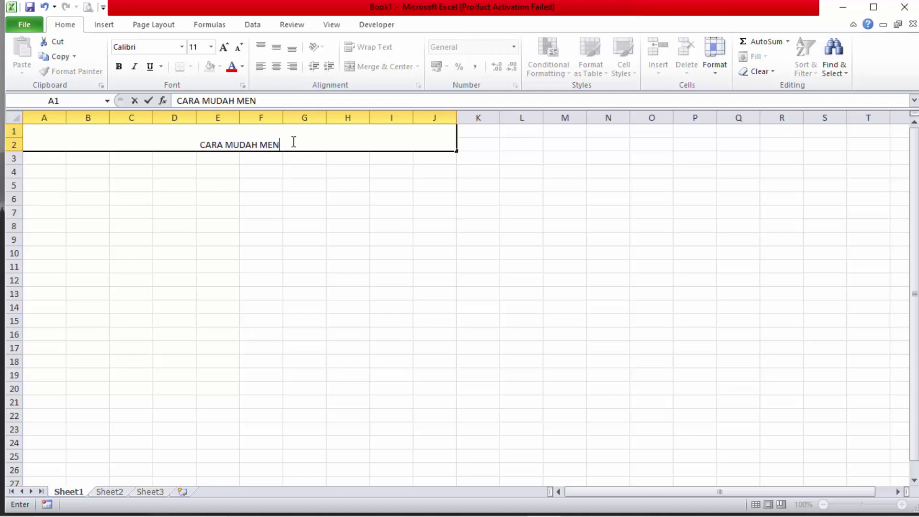
{"action": "type", "text": "GHITUNG MASA"}
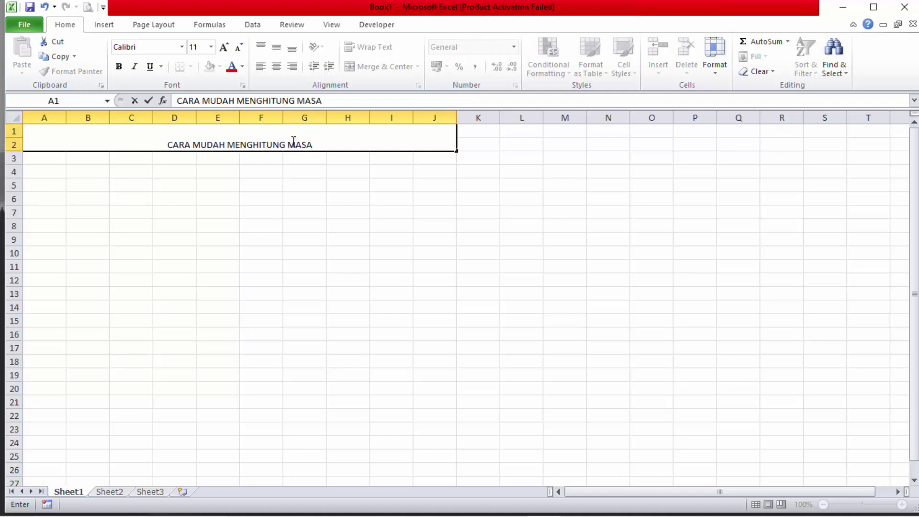
{"action": "type", "text": " KERJA KAR"}
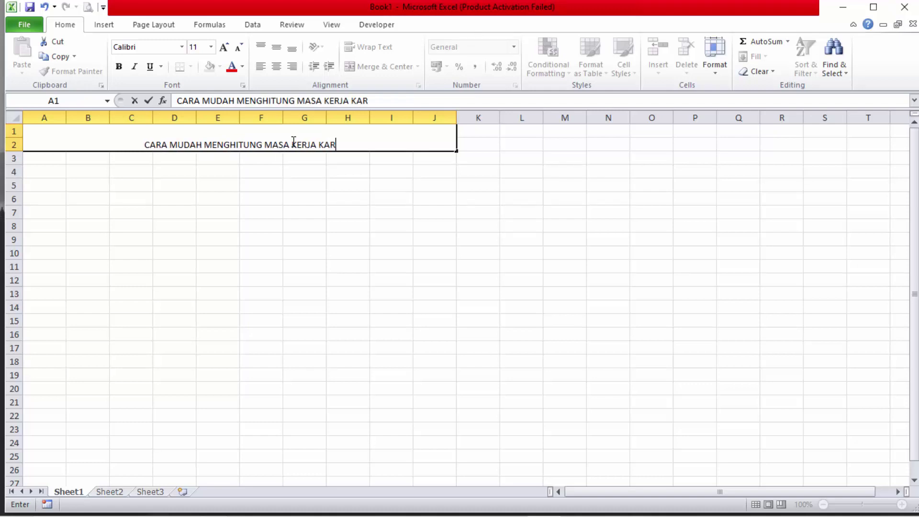
{"action": "type", "text": "YAWAN "}
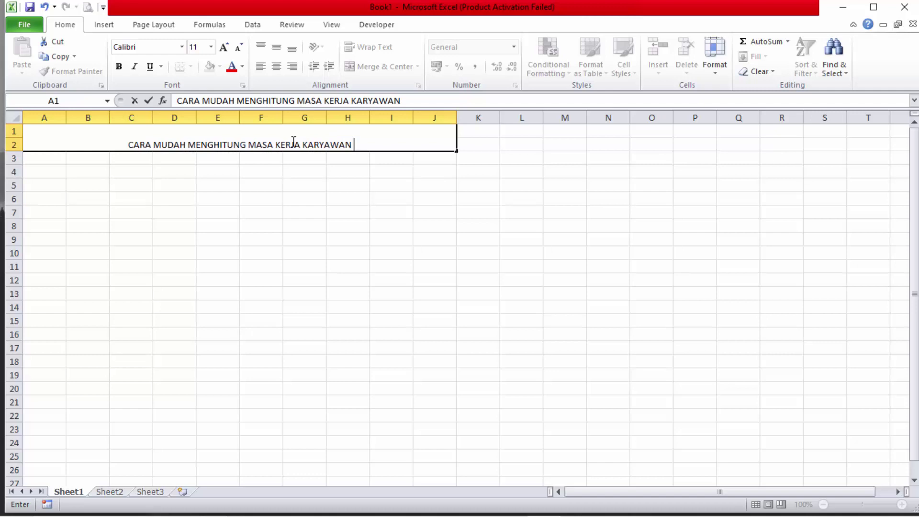
{"action": "type", "text": "DI EXCEL"}
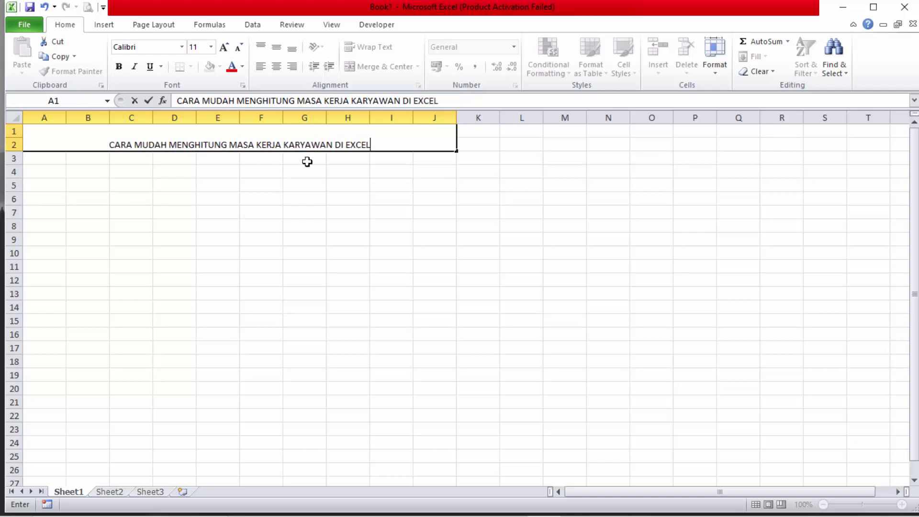
{"action": "left_click", "coordinate": [336, 183]}
{"action": "left_click", "coordinate": [297, 138]}
Middle-align the title and enter headers NO, NAMA, MULAI MASUK, MASA KERJA in A3:D3
{"action": "left_click", "coordinate": [276, 47]}
{"action": "left_click", "coordinate": [168, 187]}
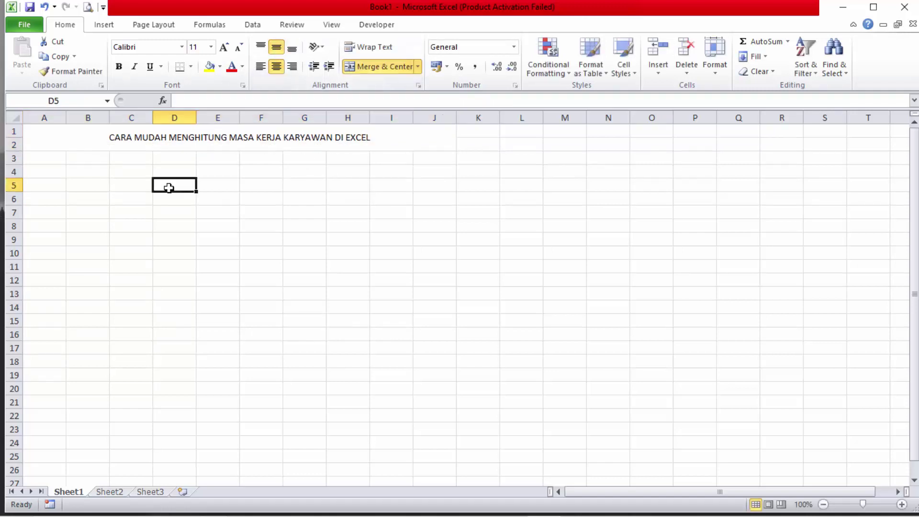
{"action": "left_click", "coordinate": [60, 158]}
{"action": "type", "text": "NO"}
{"action": "key", "text": "Tab"}
{"action": "type", "text": "NM"}
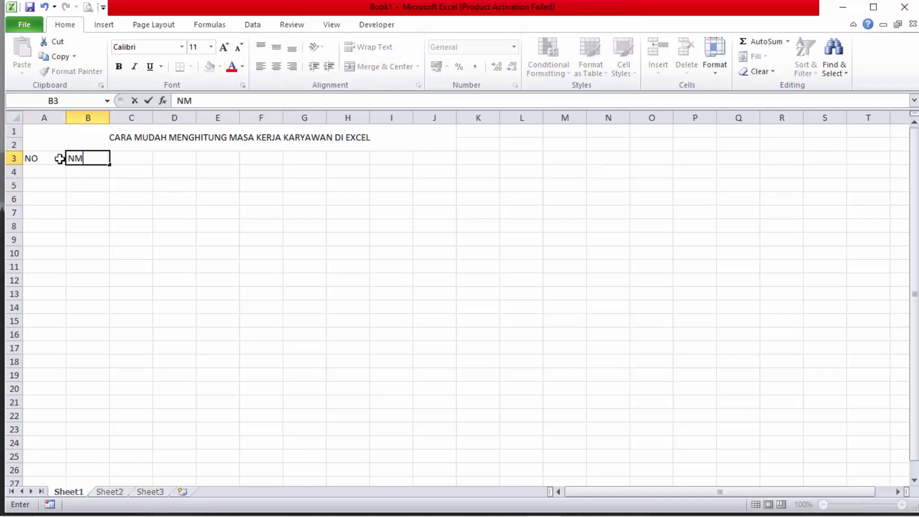
{"action": "key", "text": "BackSpace"}
{"action": "type", "text": "AMA"}
{"action": "key", "text": "Tab"}
{"action": "type", "text": "TA"}
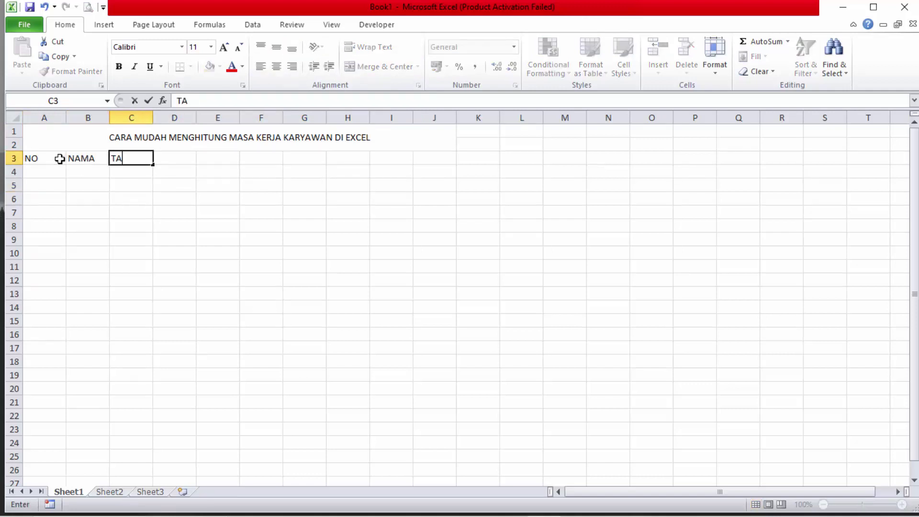
{"action": "type", "text": "NGGAL MAS"}
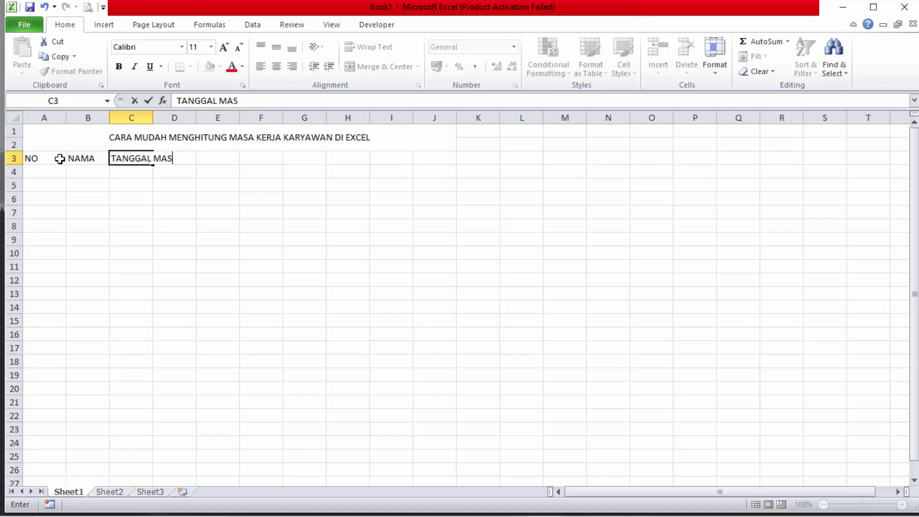
{"action": "key", "text": "BackSpace"}
{"action": "key", "text": "BackSpace"}
{"action": "key", "text": "BackSpace"}
{"action": "key", "text": "BackSpace"}
{"action": "key", "text": "BackSpace"}
{"action": "key", "text": "BackSpace"}
{"action": "type", "text": "MULAI"}
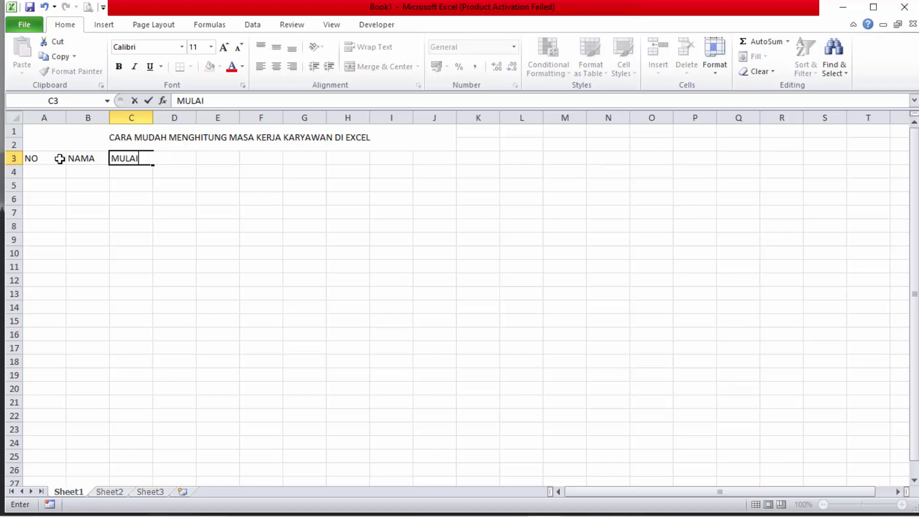
{"action": "type", "text": " MASUK"}
{"action": "key", "text": "Tab"}
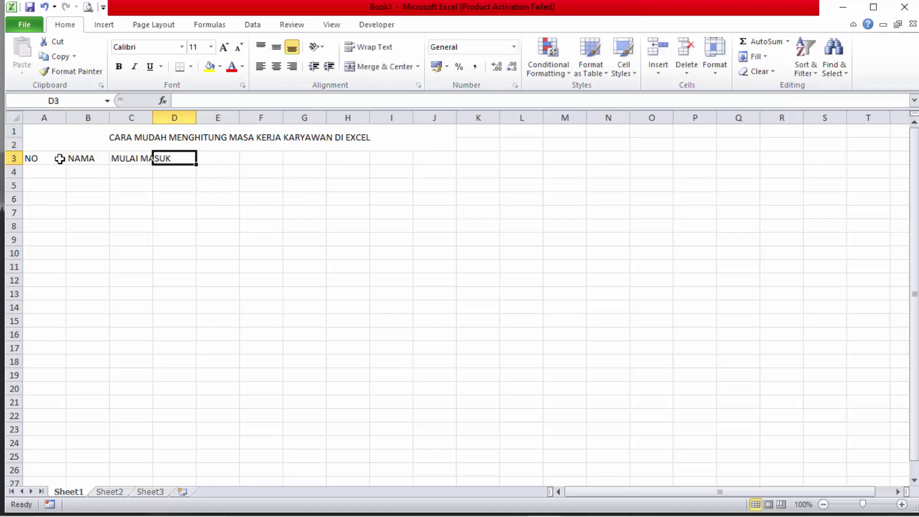
{"action": "type", "text": "MASA KERJA"}
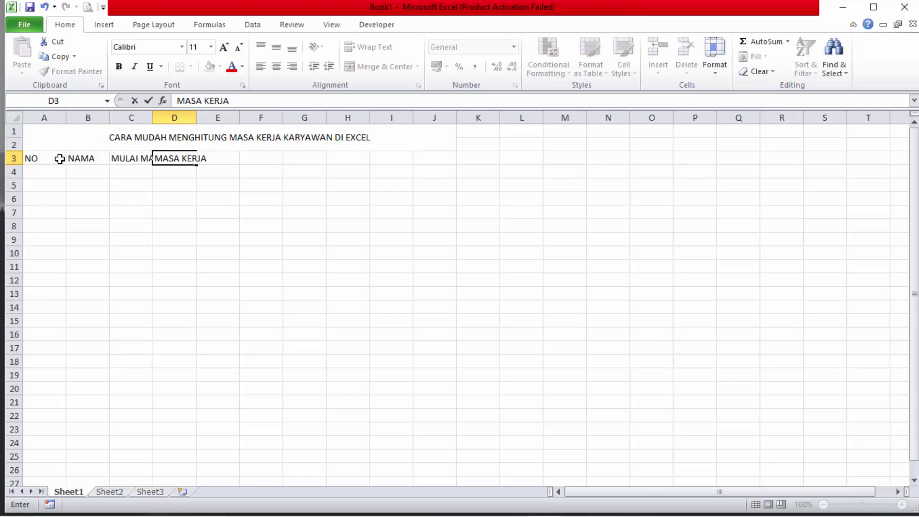
Widen column C, give it the Date number format, and resize columns A and B
{"action": "mouse_move", "coordinate": [180, 212]}
{"action": "left_mouse_down"}
{"action": "mouse_move", "coordinate": [156, 115]}
{"action": "mouse_move", "coordinate": [334, 118]}
{"action": "left_mouse_up"}
{"action": "left_click", "coordinate": [267, 198]}
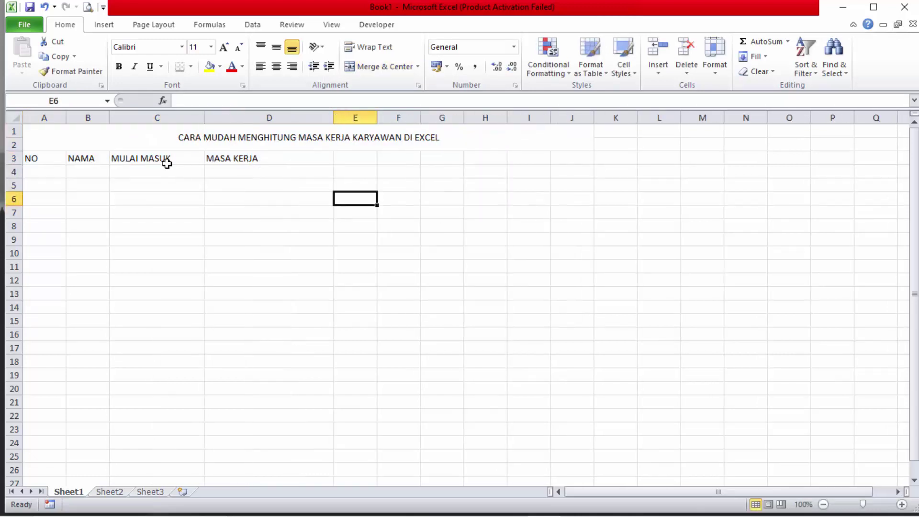
{"action": "left_click", "coordinate": [159, 116]}
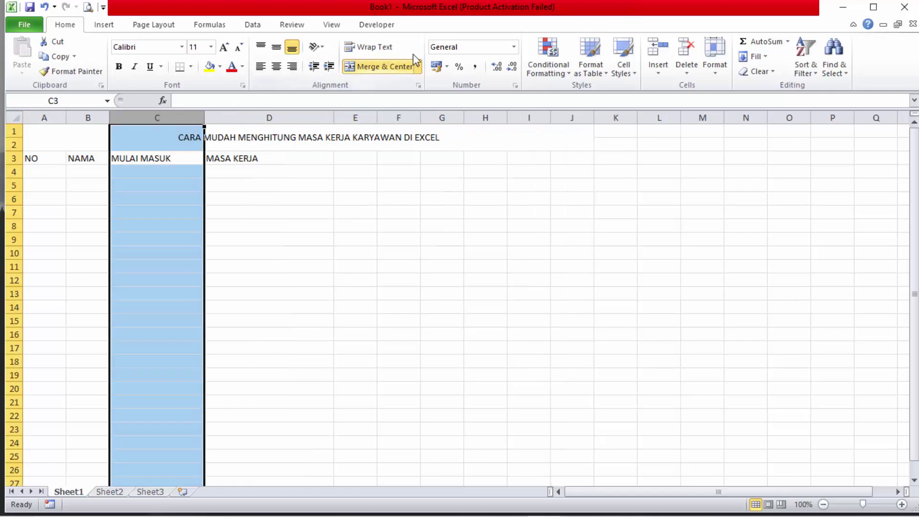
{"action": "left_click", "coordinate": [514, 47]}
{"action": "left_click", "coordinate": [476, 196]}
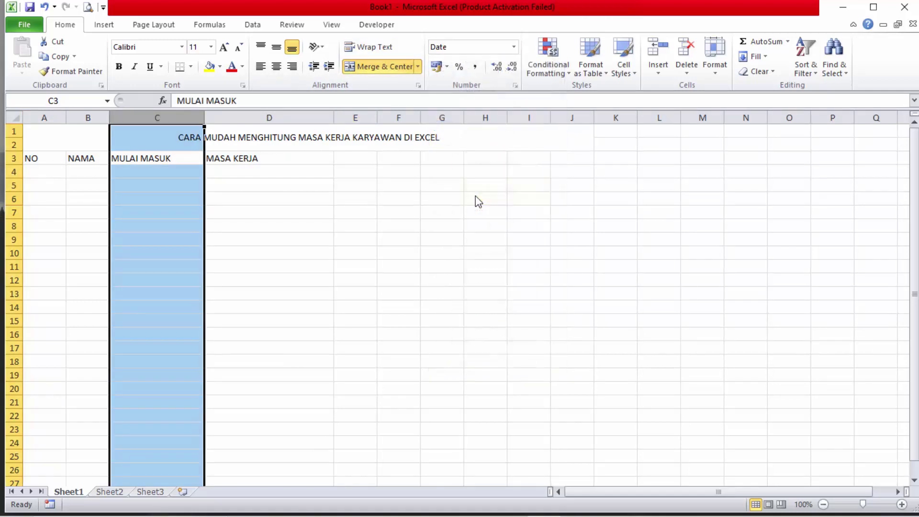
{"action": "left_click", "coordinate": [114, 169]}
{"action": "mouse_move", "coordinate": [64, 117]}
{"action": "left_mouse_down"}
{"action": "mouse_move", "coordinate": [44, 118]}
{"action": "mouse_move", "coordinate": [156, 117]}
{"action": "left_mouse_up"}
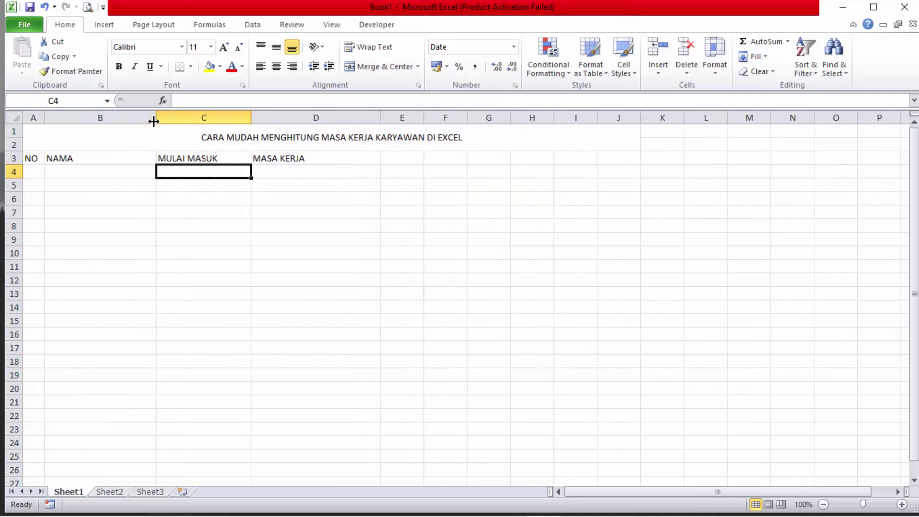
Number A4:A19 from 1 to 16 using a fill series
{"action": "left_click", "coordinate": [36, 171]}
{"action": "type", "text": "1"}
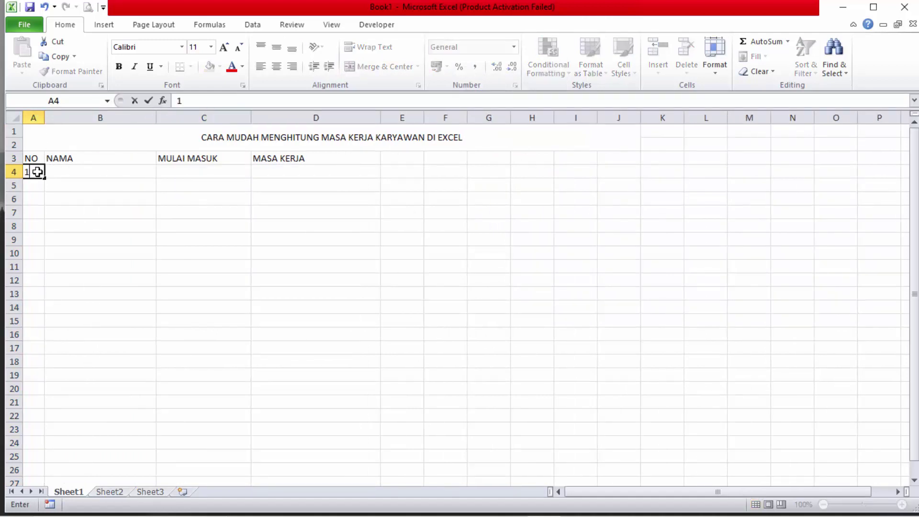
{"action": "left_click_drag", "start_coordinate": [45, 177], "coordinate": [46, 379]}
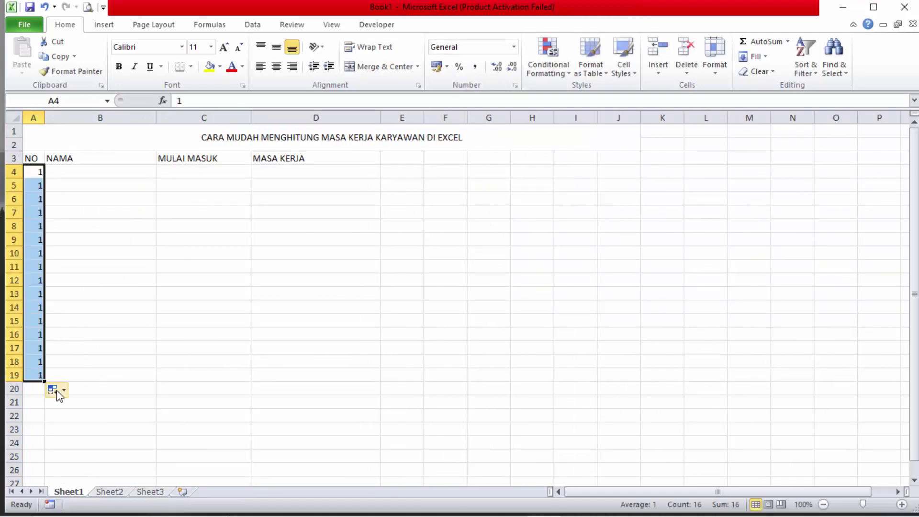
{"action": "left_click", "coordinate": [55, 390]}
{"action": "left_click", "coordinate": [84, 422]}
Enter the first eight names in B4:B11: ANA, DIO, DANI, REZA, GHANI, YANA, VINA, JOVI
{"action": "left_click", "coordinate": [94, 175]}
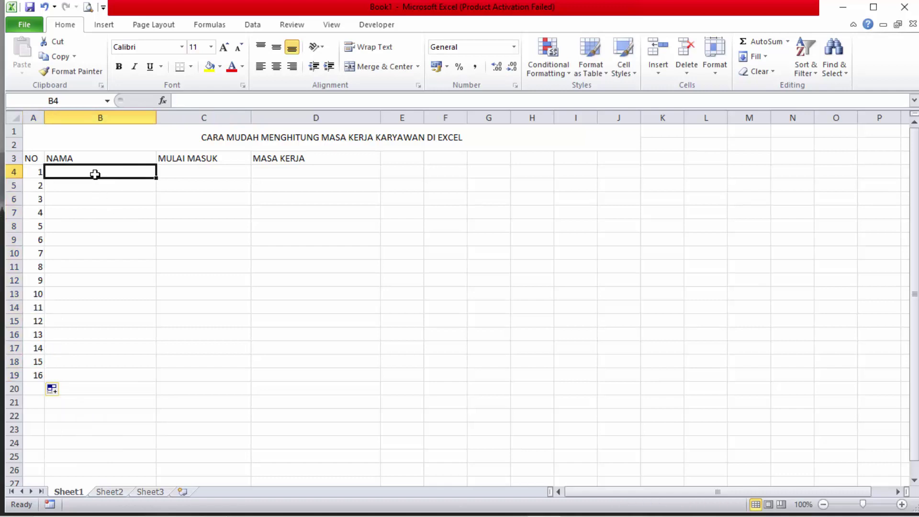
{"action": "type", "text": "ANA"}
{"action": "key", "text": "Return"}
{"action": "type", "text": "DIO"}
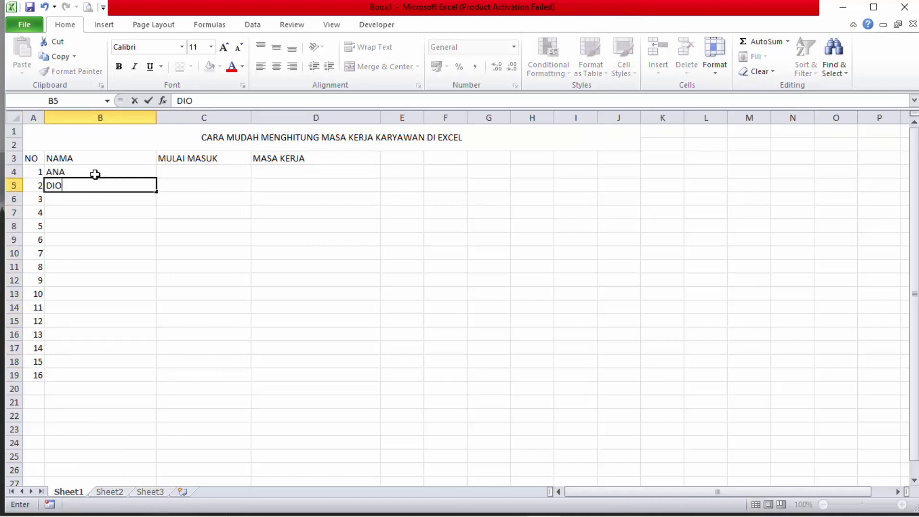
{"action": "key", "text": "Return"}
{"action": "type", "text": "DANI"}
{"action": "key", "text": "Return"}
{"action": "type", "text": "R"}
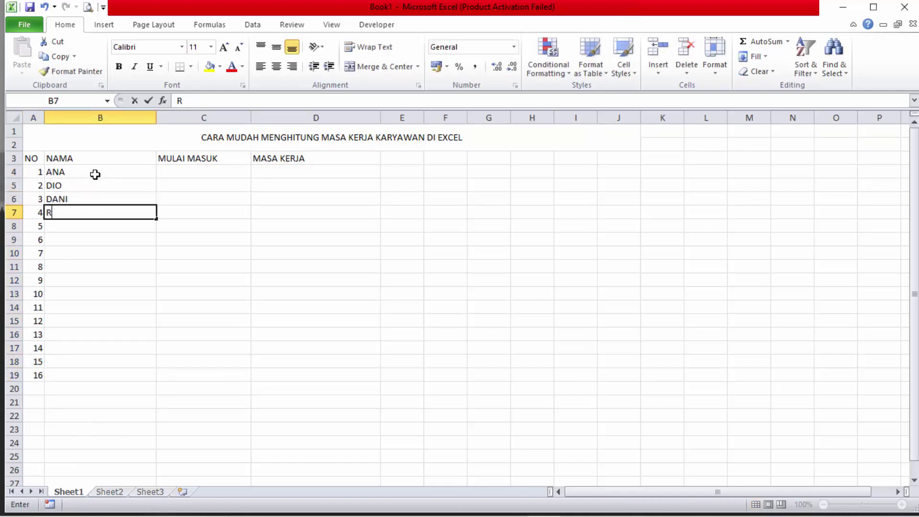
{"action": "type", "text": "EZA"}
{"action": "key", "text": "Return"}
{"action": "type", "text": "GHA"}
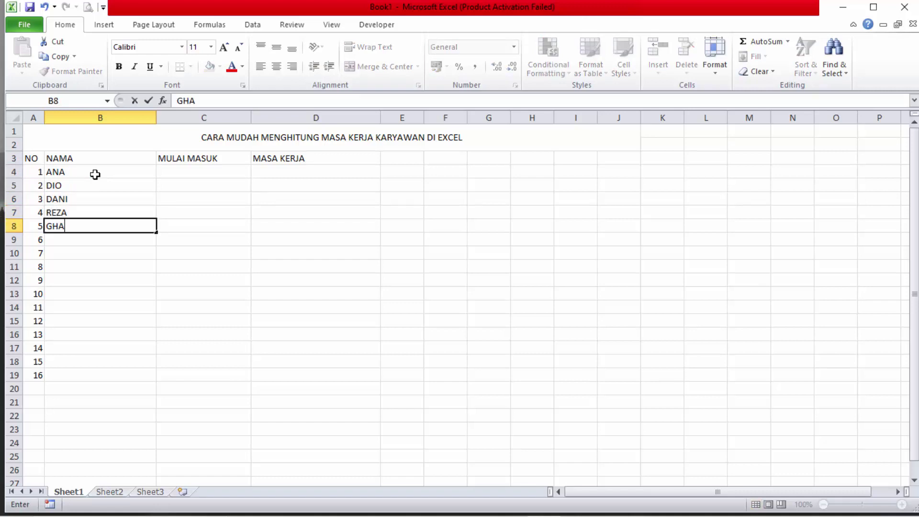
{"action": "type", "text": "NI"}
{"action": "key", "text": "Return"}
{"action": "type", "text": "YANA"}
{"action": "key", "text": "Return"}
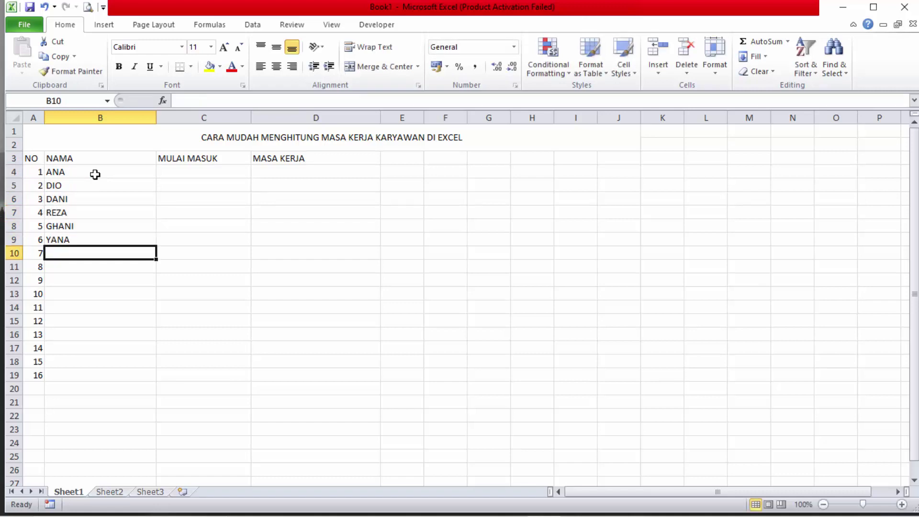
{"action": "type", "text": "VINA"}
{"action": "key", "text": "Return"}
{"action": "type", "text": "J"}
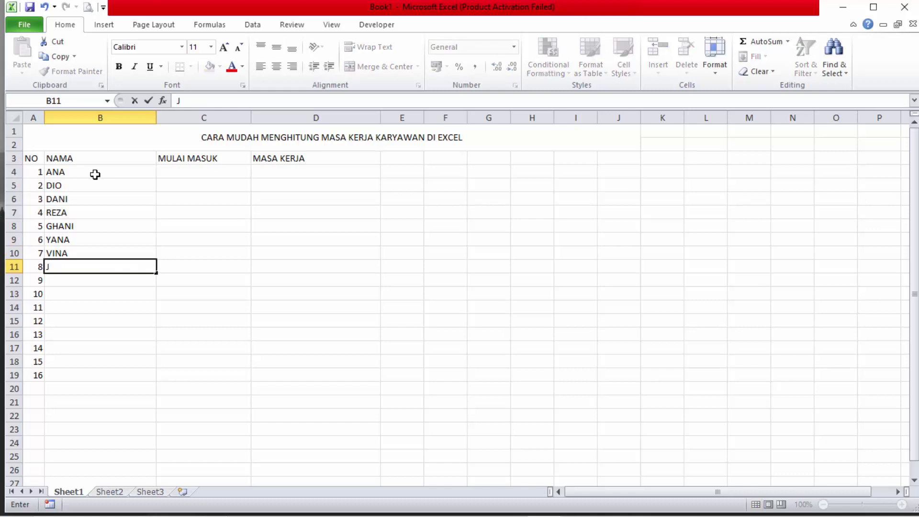
{"action": "type", "text": "OVI"}
{"action": "key", "text": "Return"}
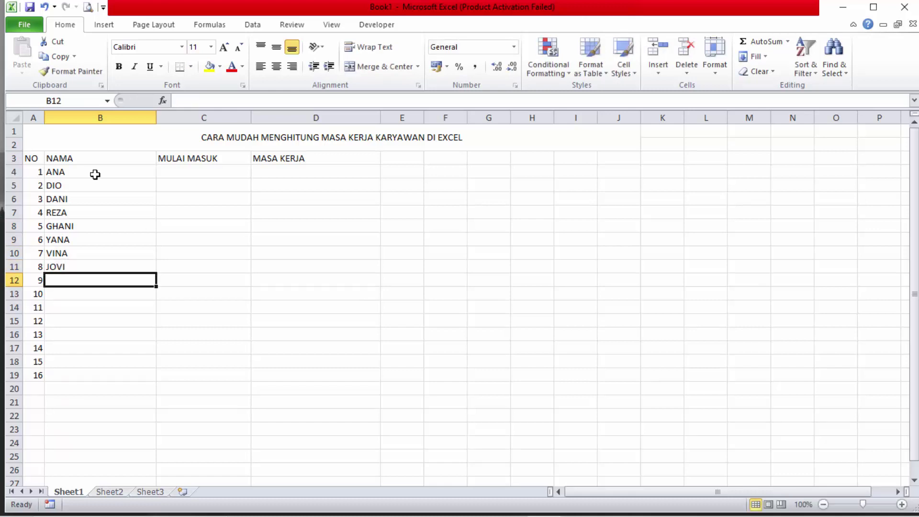
Enter LILA, KINOS, JOVIAL, NANA, SOVIA, WENDI, INA and KEVIN in B12:B19
{"action": "type", "text": "LILA"}
{"action": "key", "text": "Return"}
{"action": "type", "text": "K"}
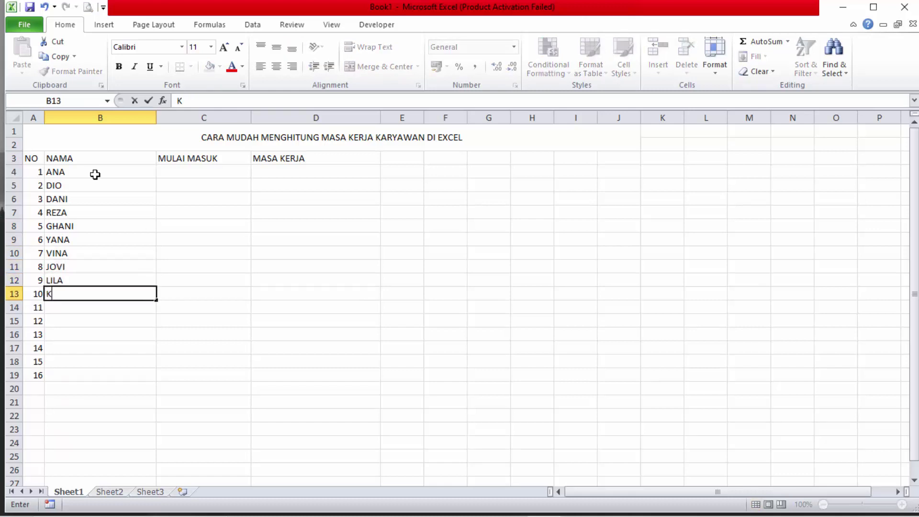
{"action": "type", "text": "INOS"}
{"action": "key", "text": "Return"}
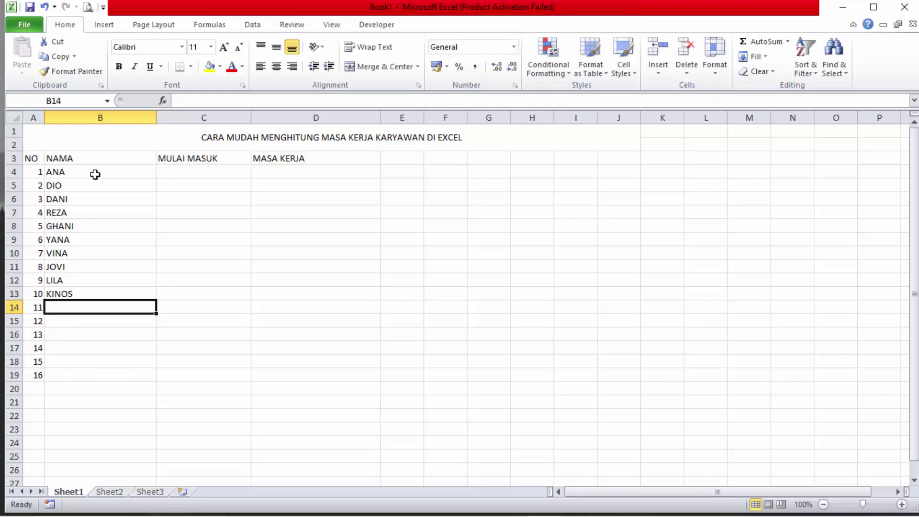
{"action": "type", "text": "JOV"}
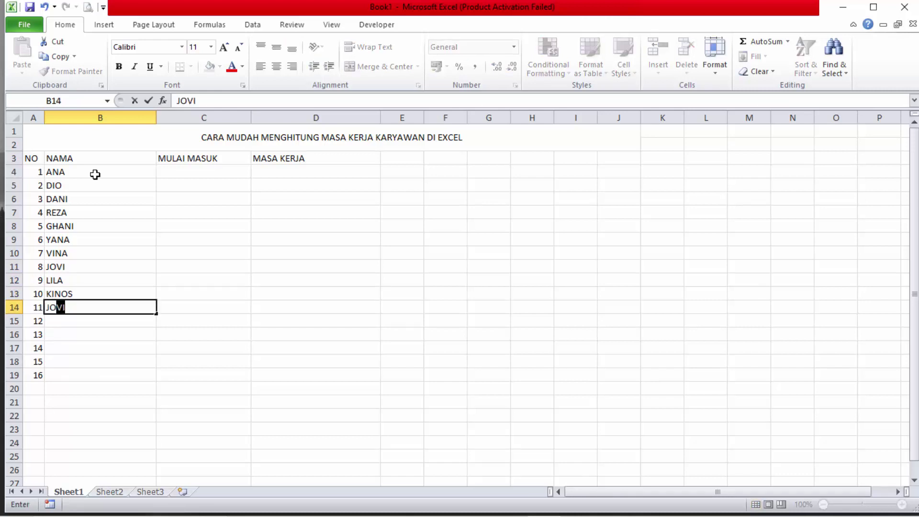
{"action": "type", "text": "IAL"}
{"action": "key", "text": "Return"}
{"action": "type", "text": "NANA"}
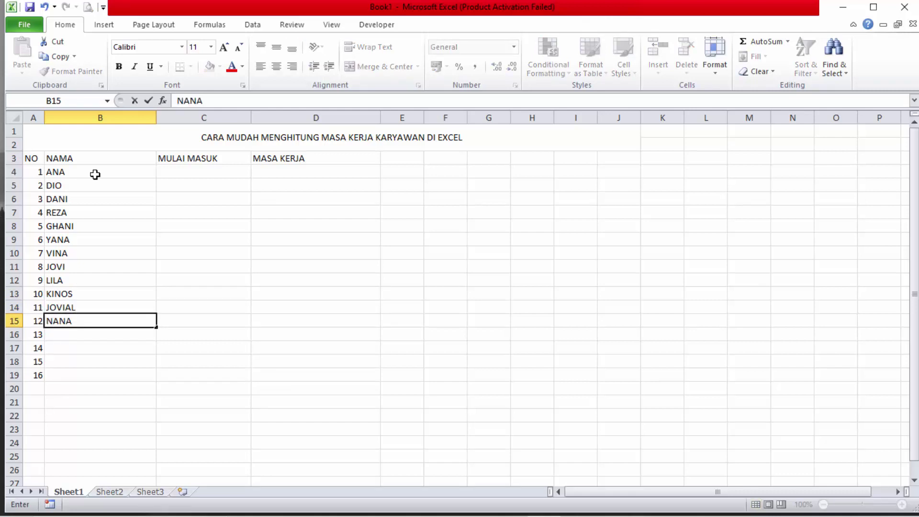
{"action": "key", "text": "Return"}
{"action": "type", "text": "SO"}
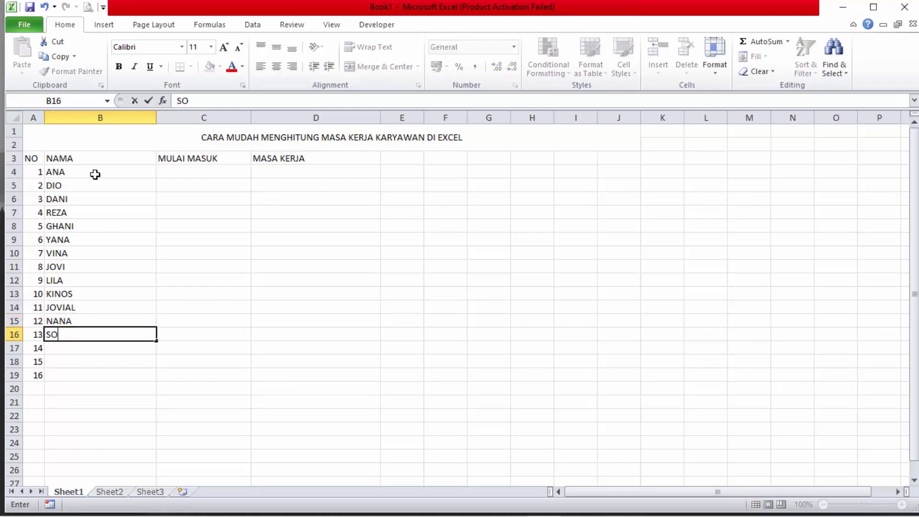
{"action": "type", "text": "VIA"}
{"action": "key", "text": "Return"}
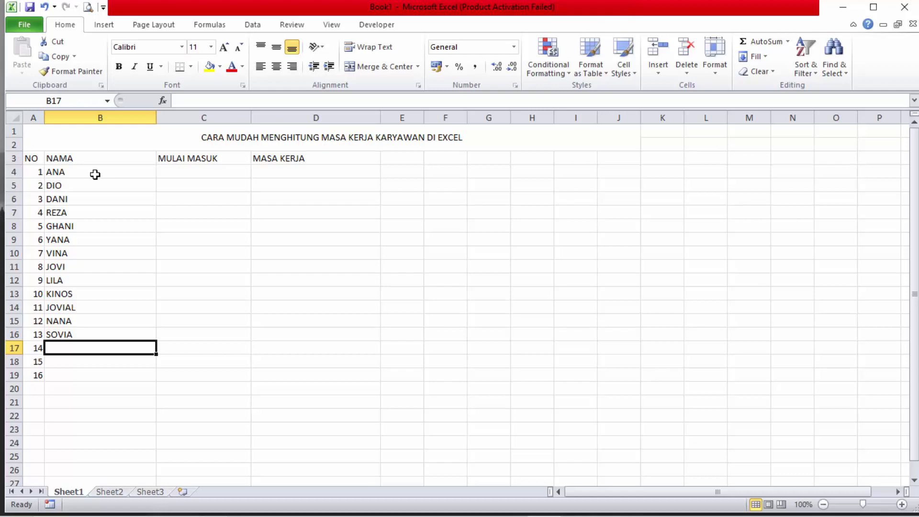
{"action": "type", "text": "WENDI"}
{"action": "key", "text": "Return"}
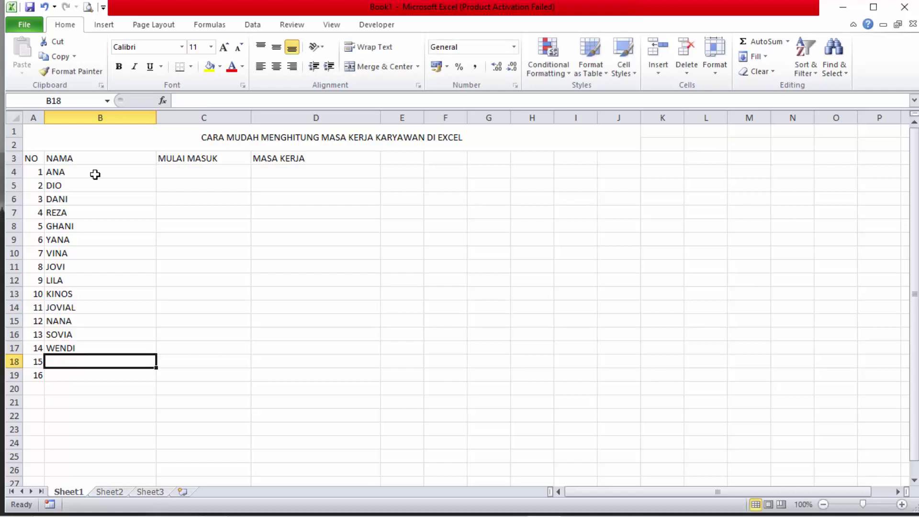
{"action": "type", "text": "INA"}
{"action": "key", "text": "Return"}
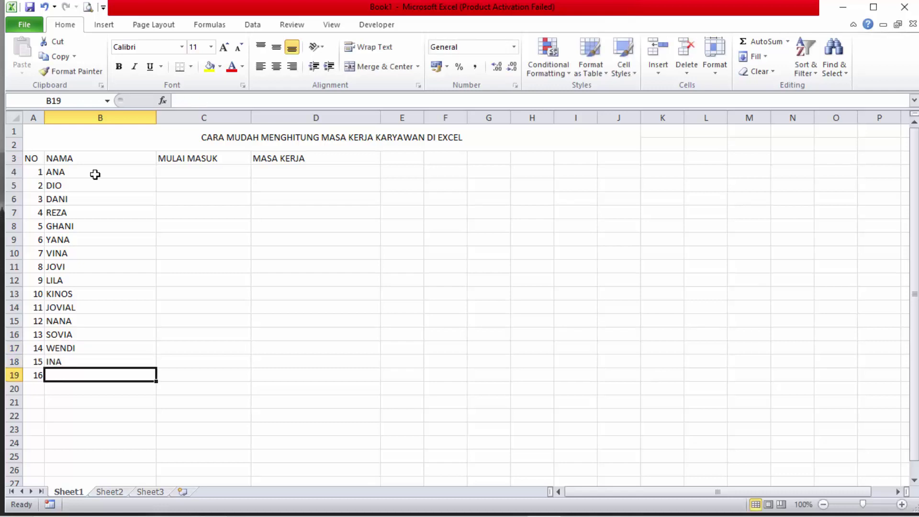
{"action": "type", "text": "K"}
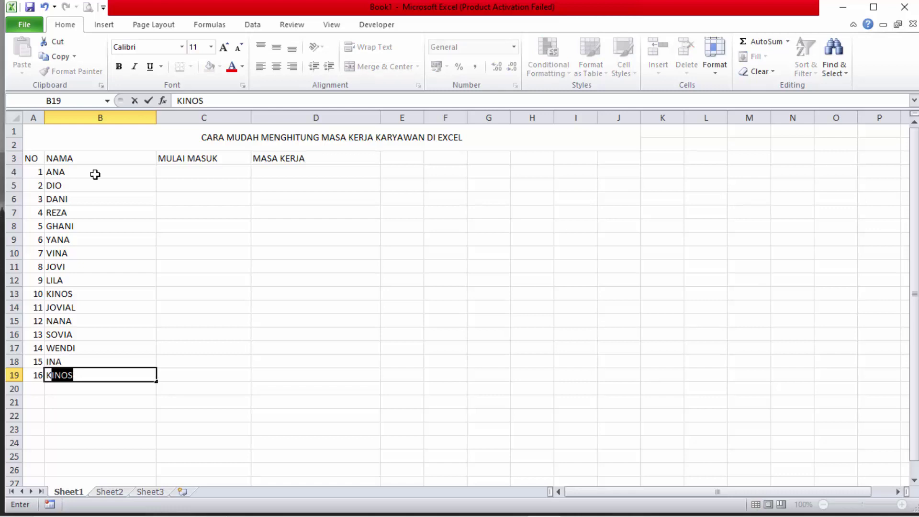
{"action": "type", "text": "EVIN"}
Commit KEVIN in B19, center the numbers in column A, and make column B narrower
{"action": "left_click", "coordinate": [227, 146]}
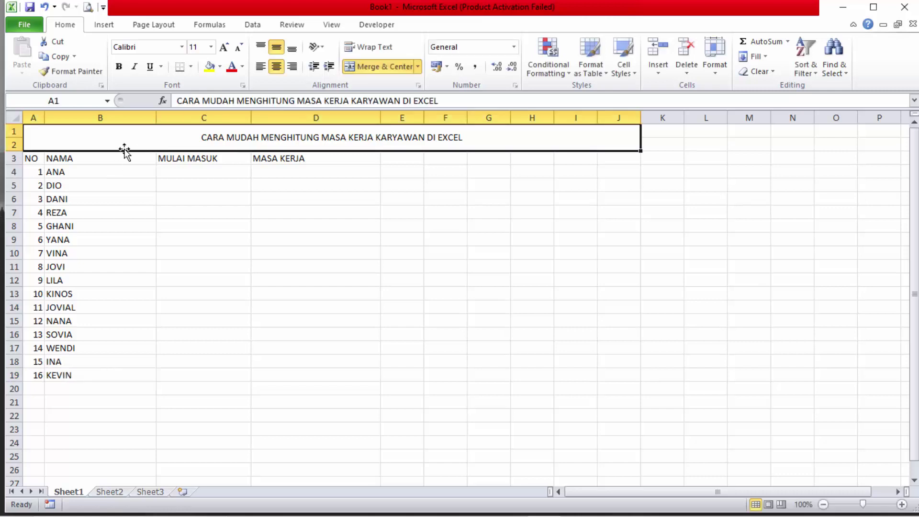
{"action": "mouse_move", "coordinate": [130, 215]}
{"action": "left_mouse_down"}
{"action": "mouse_move", "coordinate": [61, 164]}
{"action": "mouse_move", "coordinate": [33, 123]}
{"action": "left_mouse_up"}
{"action": "left_click", "coordinate": [33, 118]}
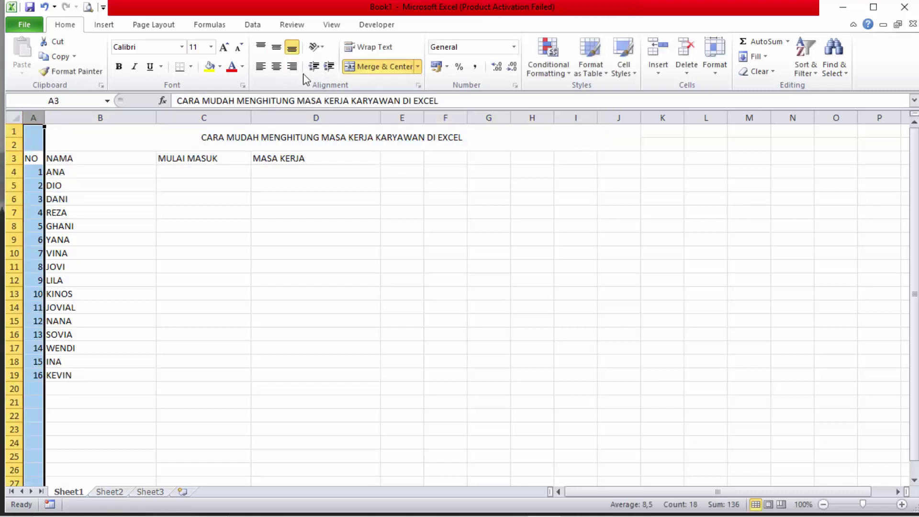
{"action": "left_click", "coordinate": [122, 292]}
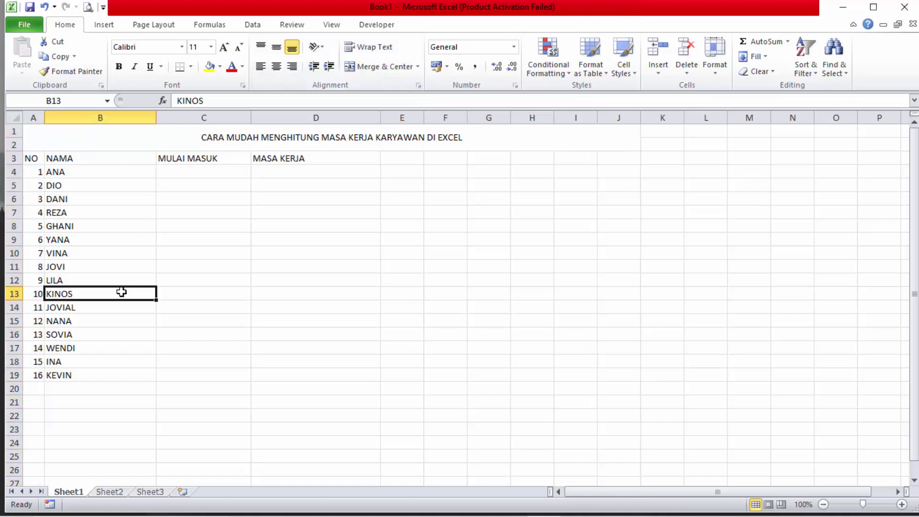
{"action": "left_click", "coordinate": [33, 117]}
{"action": "left_click", "coordinate": [277, 66]}
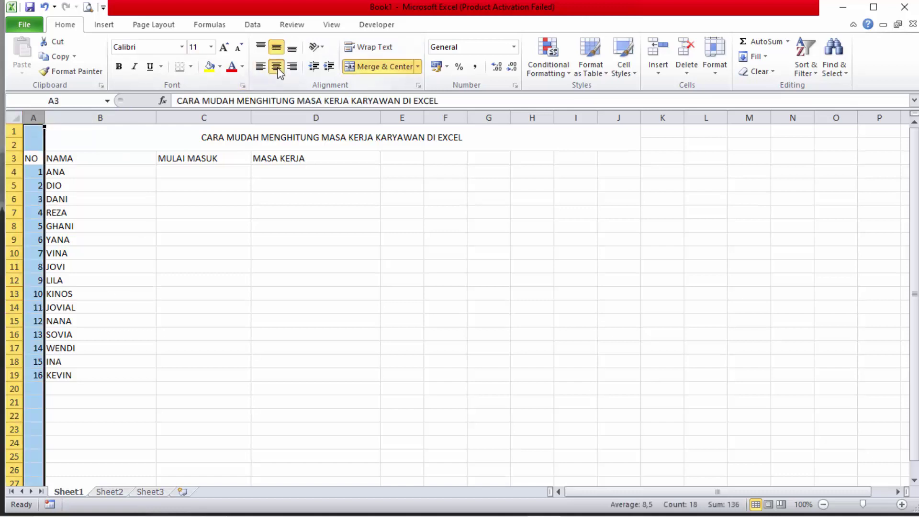
{"action": "left_click", "coordinate": [184, 269]}
{"action": "left_click_drag", "start_coordinate": [156, 121], "coordinate": [113, 122]}
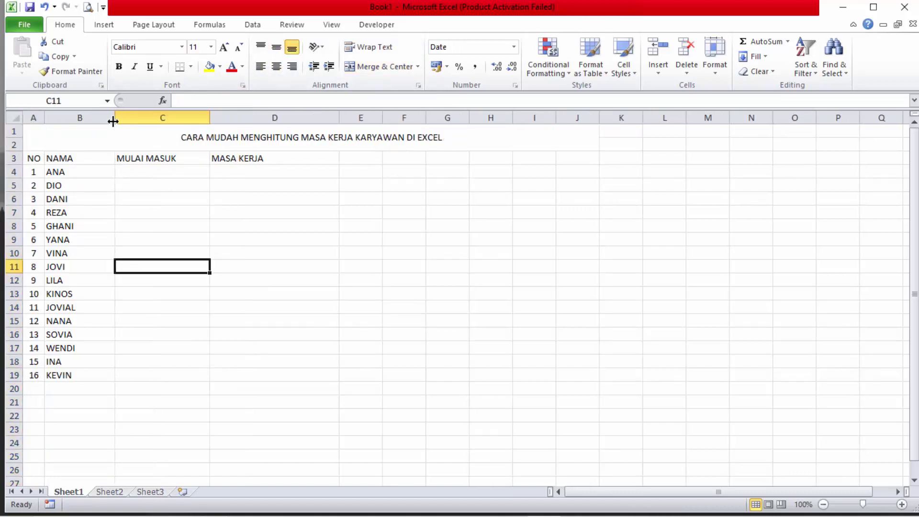
Enter start dates 12/09/2019 in C4 and 31/01/2022 in C5
{"action": "left_click", "coordinate": [176, 195]}
{"action": "left_click", "coordinate": [170, 177]}
{"action": "double_click", "coordinate": [161, 173]}
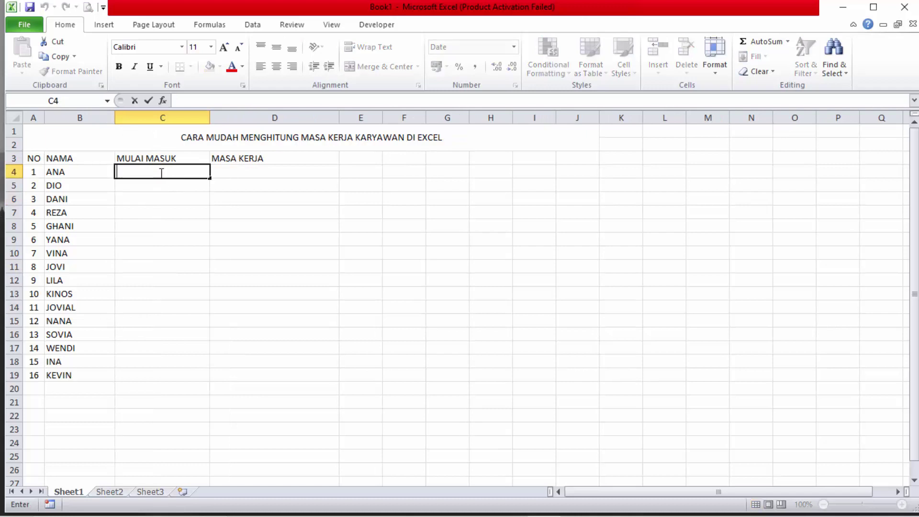
{"action": "type", "text": "12/09"}
{"action": "type", "text": "/2019"}
{"action": "key", "text": "Return"}
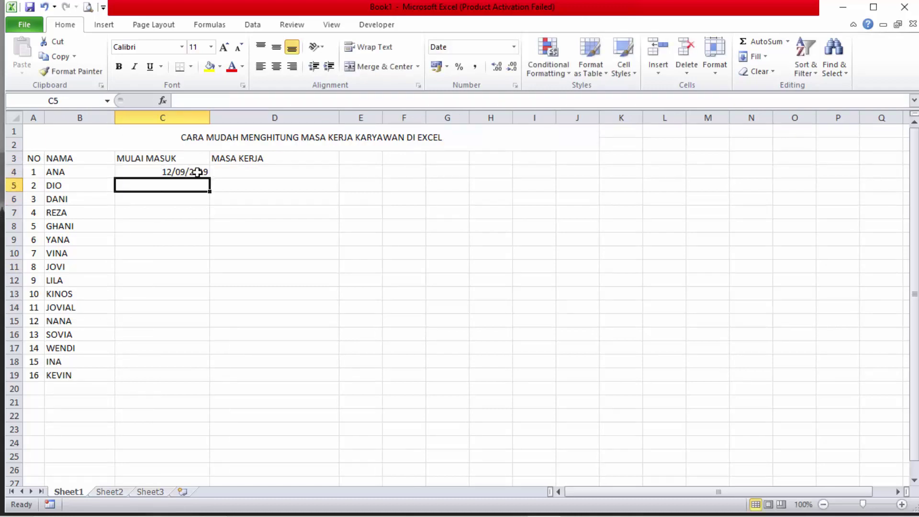
{"action": "type", "text": "31/"}
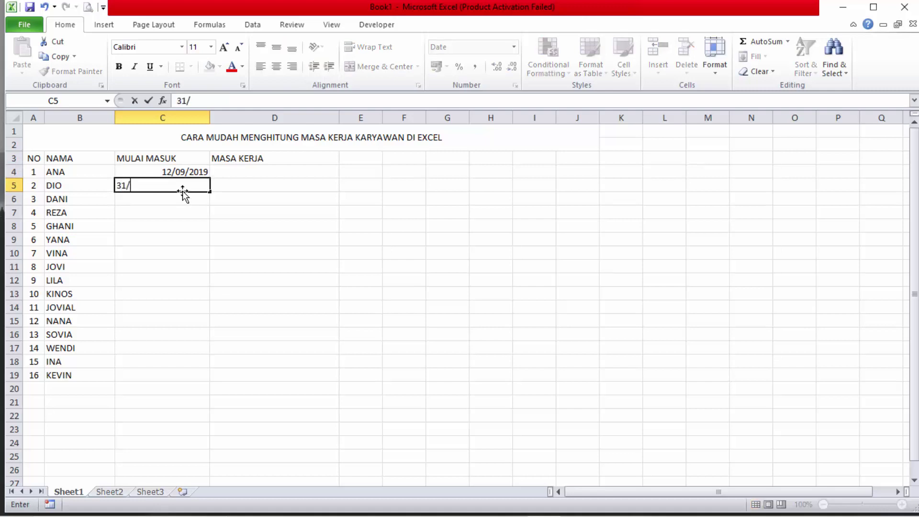
{"action": "type", "text": "0"}
{"action": "type", "text": "1"}
{"action": "type", "text": "/202"}
{"action": "type", "text": "2"}
{"action": "key", "text": "BackSpace"}
{"action": "type", "text": "2"}
{"action": "key", "text": "Return"}
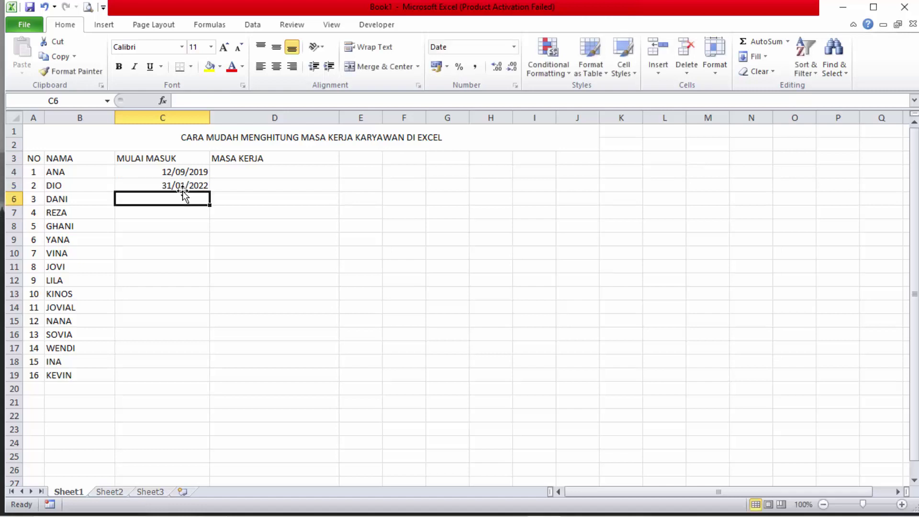
Copy 12/09/2019 into C6 and fill consecutive dates down to C19
{"action": "left_click", "coordinate": [200, 185]}
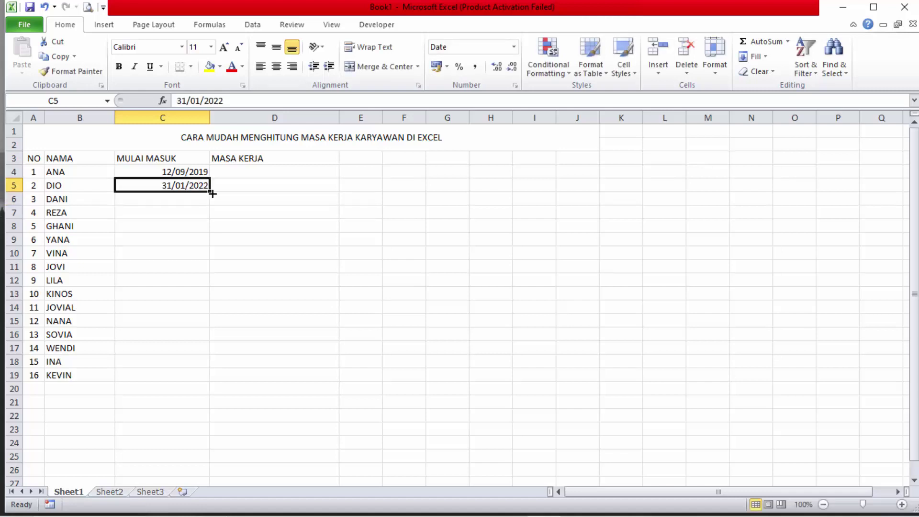
{"action": "left_click", "coordinate": [172, 172]}
{"action": "key", "text": "ctrl+c"}
{"action": "left_click", "coordinate": [173, 198]}
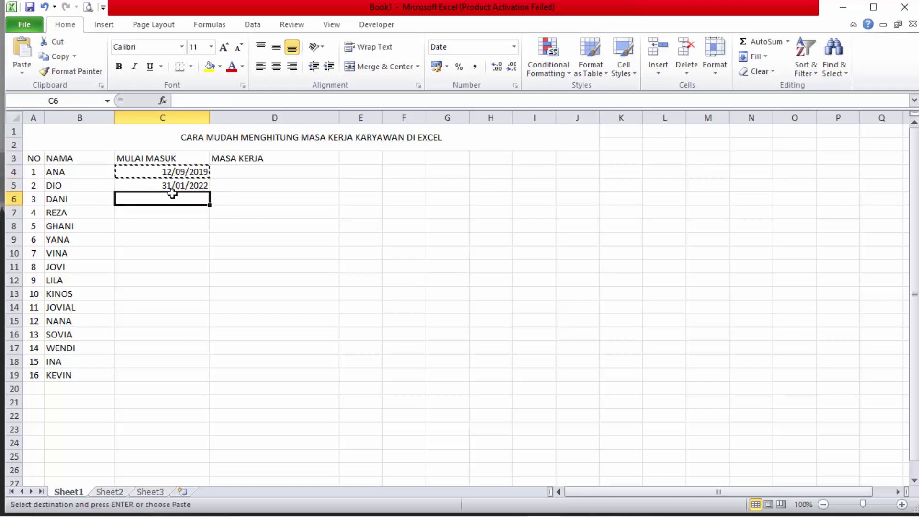
{"action": "key", "text": "ctrl+v"}
{"action": "left_click_drag", "start_coordinate": [211, 205], "coordinate": [197, 381]}
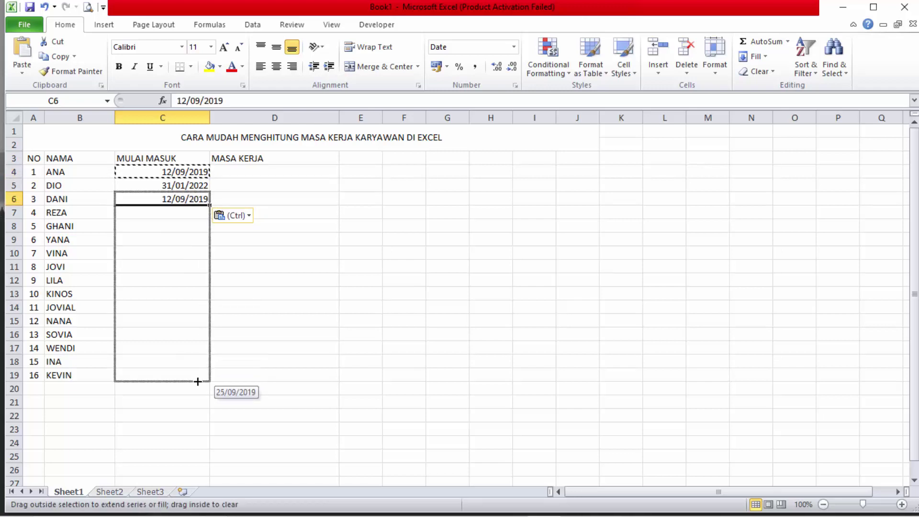
{"action": "left_click", "coordinate": [207, 201]}
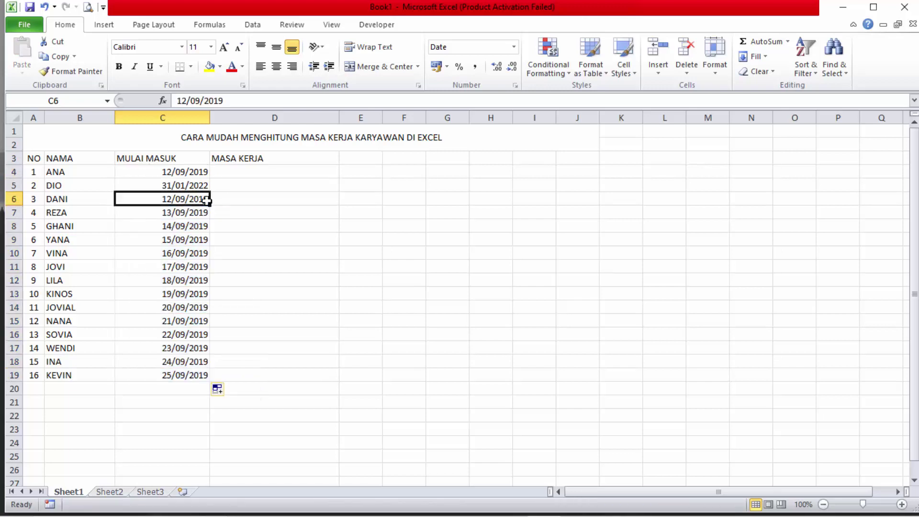
Keep the fill as a date series, then change DANI's year to 2020 and REZA's and GHANI's to 2018
{"action": "left_click", "coordinate": [218, 389]}
{"action": "left_click", "coordinate": [276, 281]}
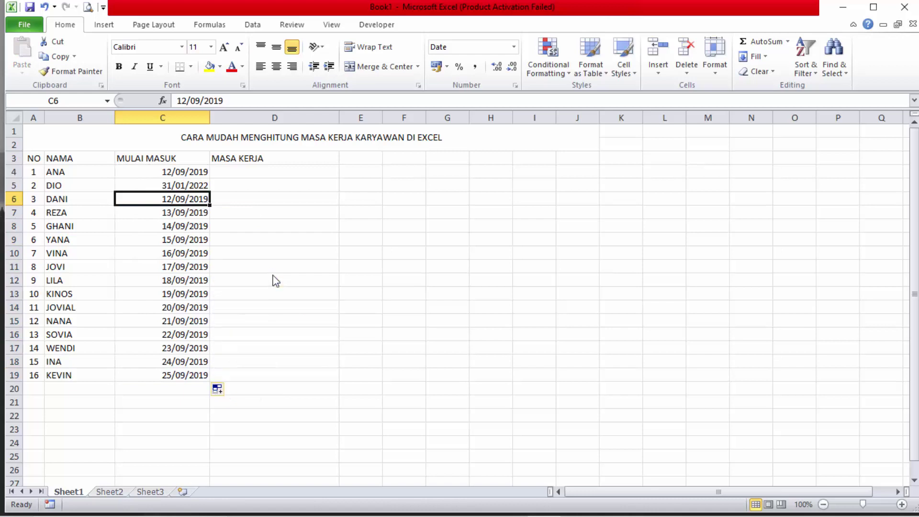
{"action": "left_click", "coordinate": [196, 223]}
{"action": "double_click", "coordinate": [199, 197]}
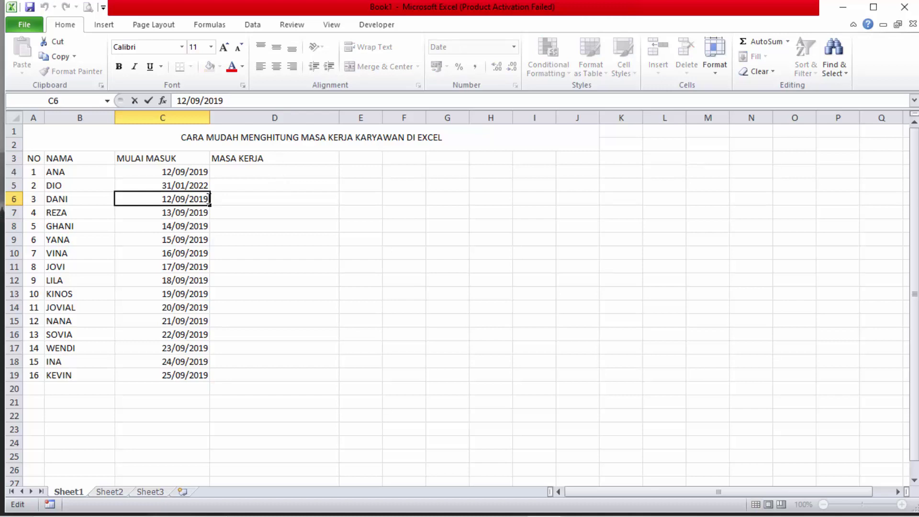
{"action": "left_click_drag", "start_coordinate": [208, 199], "coordinate": [198, 198]}
{"action": "type", "text": "20"}
{"action": "double_click", "coordinate": [201, 212]}
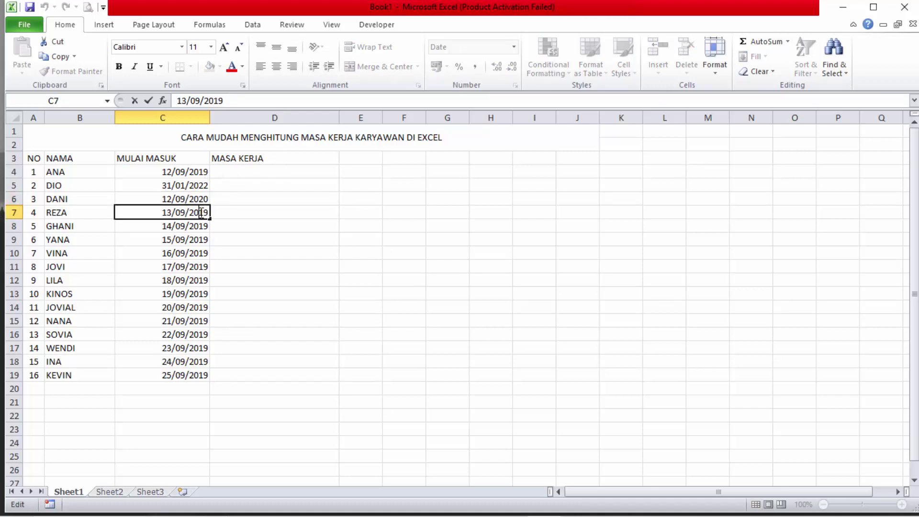
{"action": "key", "text": "BackSpace"}
{"action": "type", "text": "8"}
{"action": "double_click", "coordinate": [206, 225]}
{"action": "key", "text": "BackSpace"}
{"action": "type", "text": "8"}
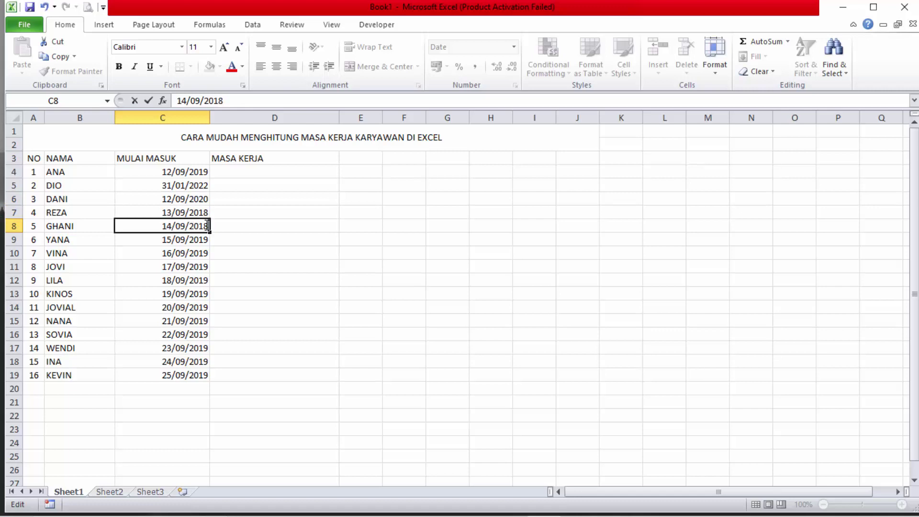
Change YANA's start year to 2021 and JOVI's start date to 17/09/2023
{"action": "double_click", "coordinate": [204, 239]}
{"action": "left_click_drag", "start_coordinate": [208, 239], "coordinate": [200, 239]}
{"action": "type", "text": "2"}
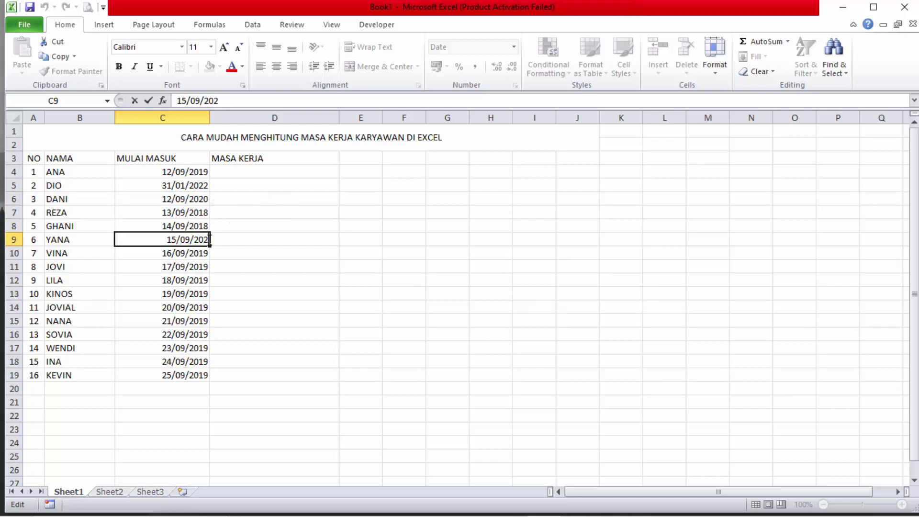
{"action": "type", "text": "1"}
{"action": "double_click", "coordinate": [201, 250]}
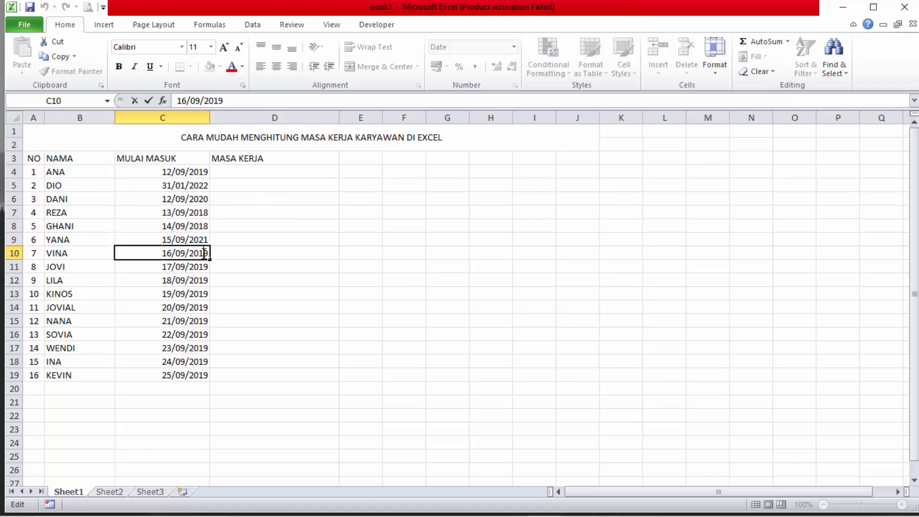
{"action": "left_click_drag", "start_coordinate": [207, 253], "coordinate": [200, 267]}
{"action": "type", "text": "21"}
{"action": "double_click", "coordinate": [202, 267]}
{"action": "type", "text": "23"}
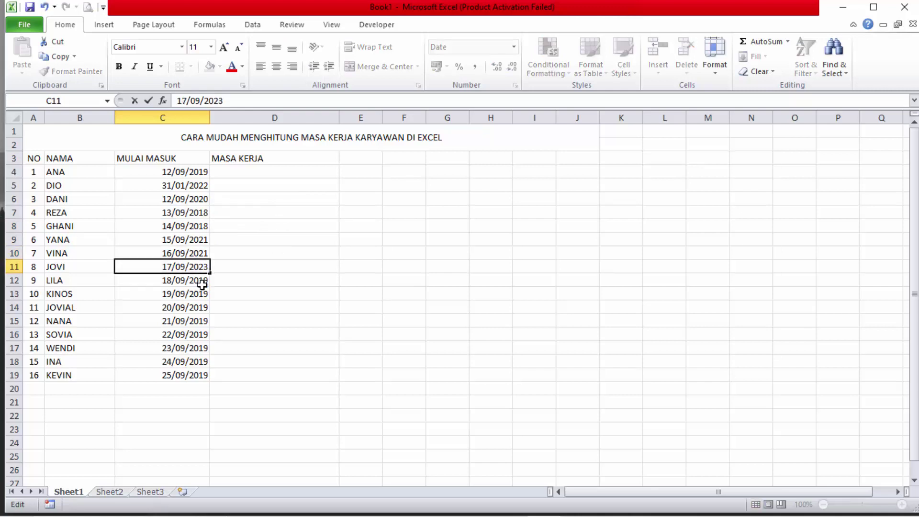
{"action": "left_click", "coordinate": [182, 282]}
Change the start months of LILA (C12) to 6 and KINOS (C13) to 4
{"action": "double_click", "coordinate": [182, 283]}
{"action": "type", "text": "0"}
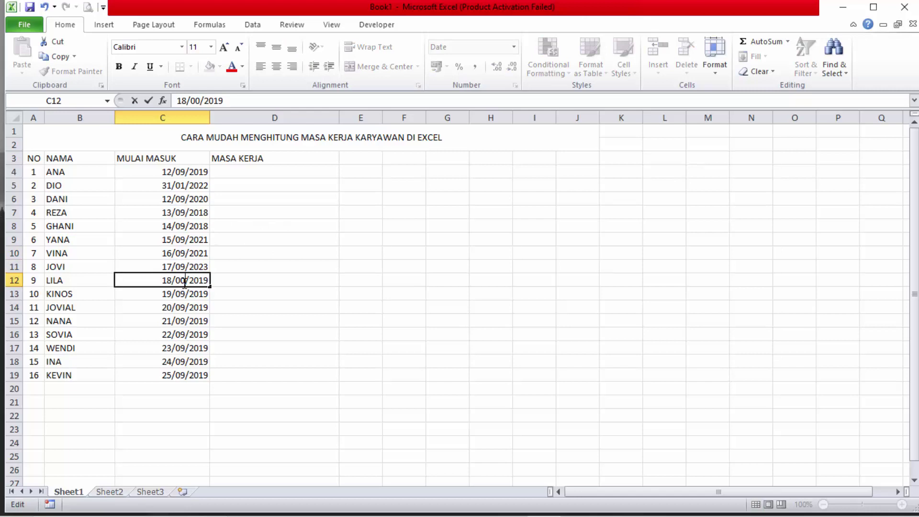
{"action": "key", "text": "BackSpace"}
{"action": "type", "text": "6"}
{"action": "double_click", "coordinate": [183, 295]}
{"action": "key", "text": "BackSpace"}
{"action": "type", "text": "4"}
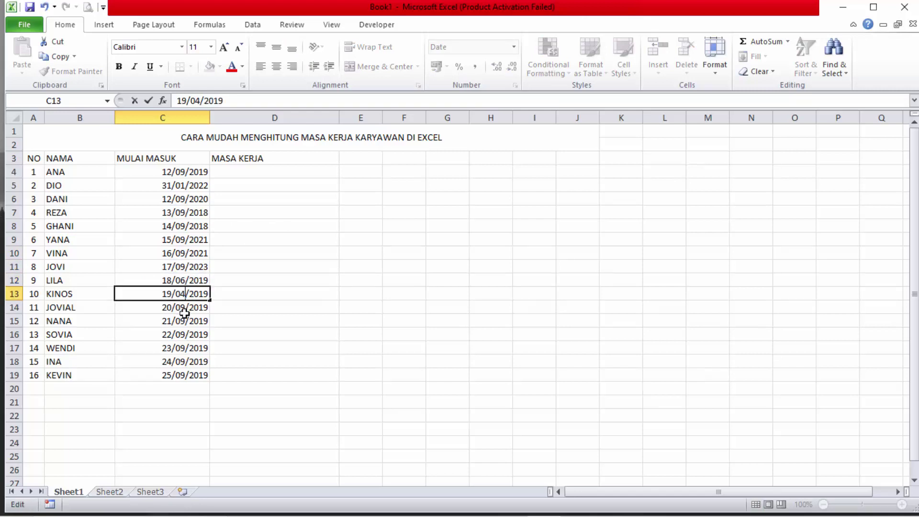
{"action": "key", "text": "Return"}
{"action": "key", "text": "ctrl+Down"}
Set KEVIN's start date to 25/04/2019, SOVIA's to 22/02/2018, and change JOVIAL's month to 3
{"action": "double_click", "coordinate": [186, 375]}
{"action": "key", "text": "BackSpace"}
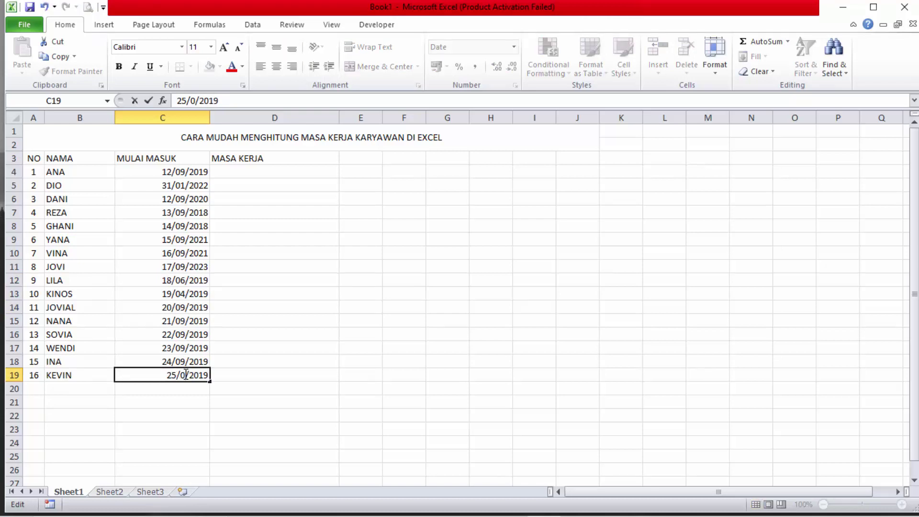
{"action": "type", "text": "4"}
{"action": "double_click", "coordinate": [185, 336]}
{"action": "key", "text": "BackSpace"}
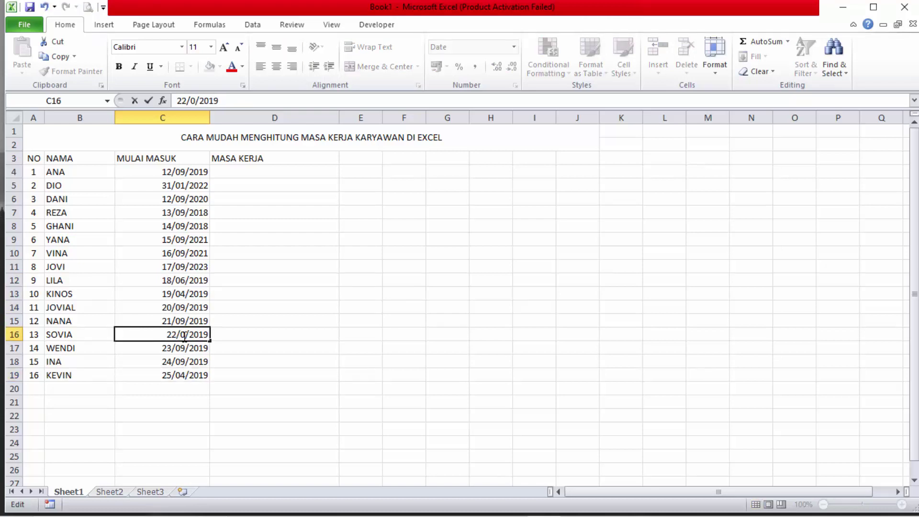
{"action": "type", "text": "2"}
{"action": "left_click", "coordinate": [205, 334]}
{"action": "key", "text": "BackSpace"}
{"action": "key", "text": "BackSpace"}
{"action": "type", "text": "18"}
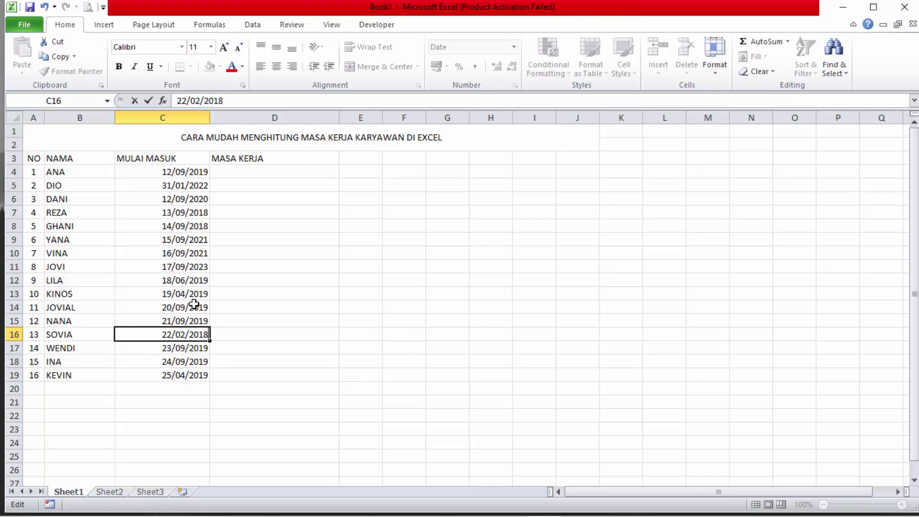
{"action": "double_click", "coordinate": [195, 307]}
{"action": "type", "text": "3"}
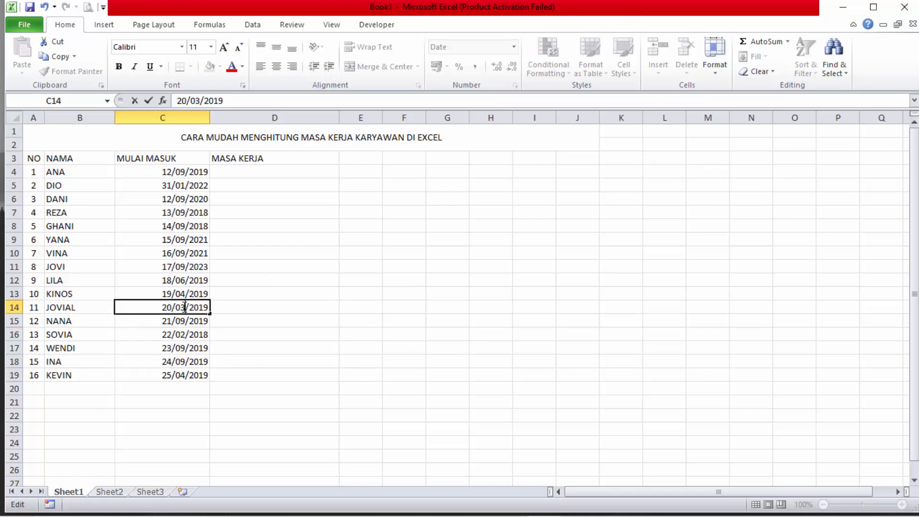
{"action": "left_click", "coordinate": [265, 295]}
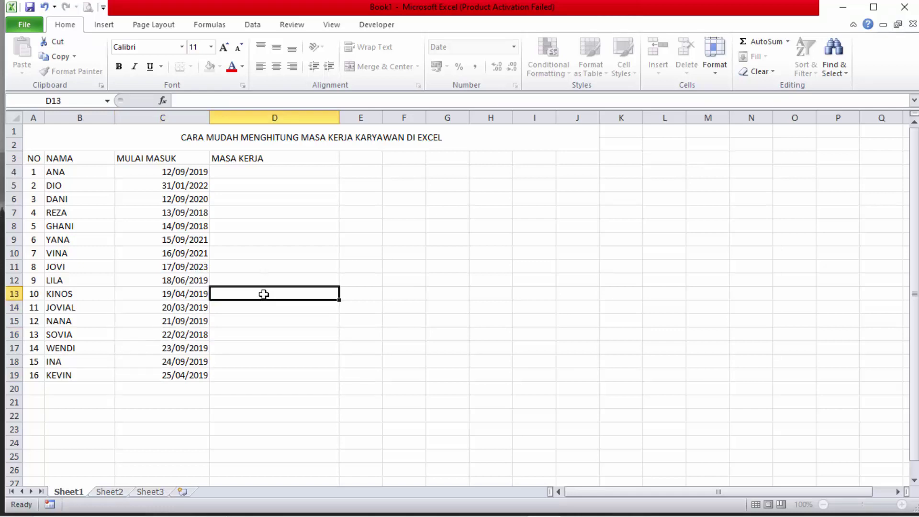
Enter =DATEDIF(C4;NOW(;"Y") in D4 for ANA's years, which Excel rejects as too many arguments
{"action": "left_click", "coordinate": [270, 173]}
{"action": "type", "text": "="}
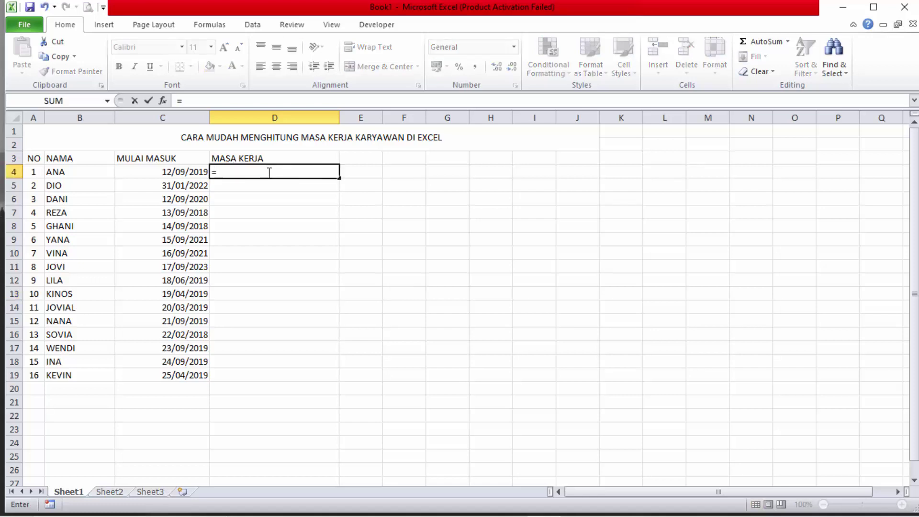
{"action": "type", "text": "DATEDI"}
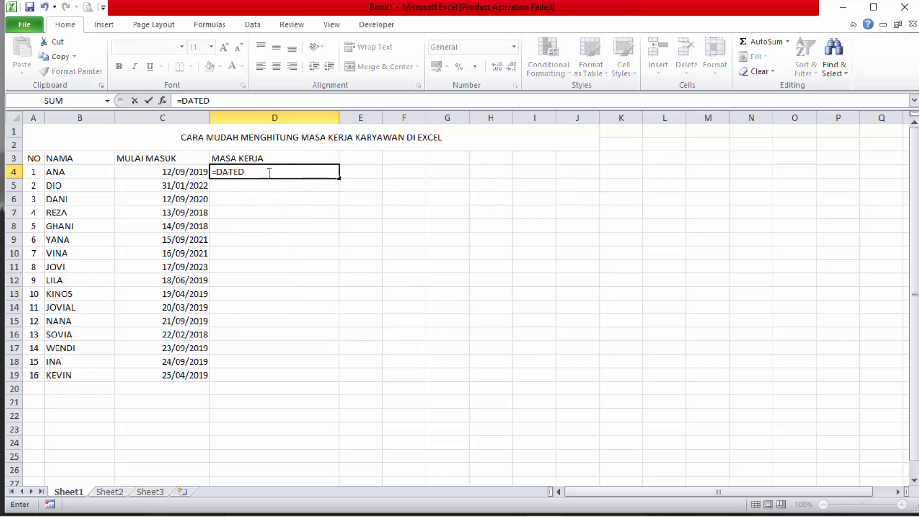
{"action": "type", "text": "F()"}
{"action": "left_click", "coordinate": [255, 172]}
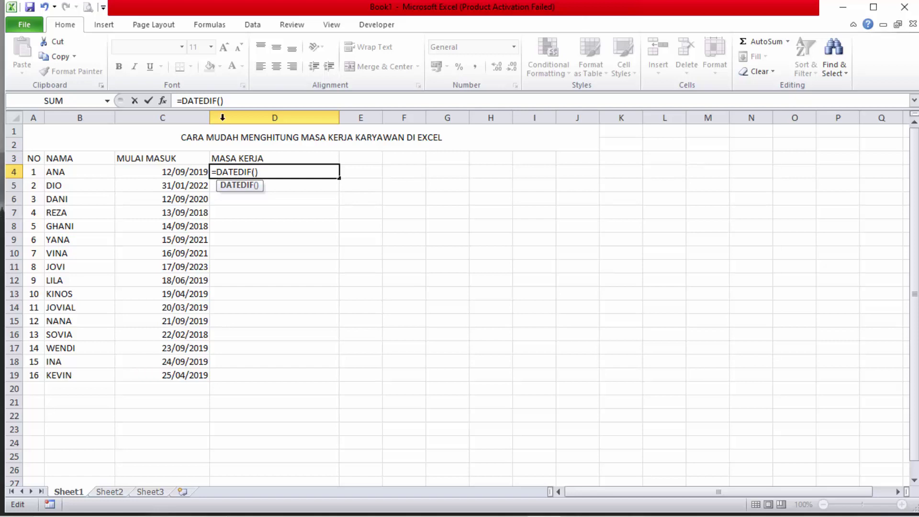
{"action": "left_click", "coordinate": [187, 174]}
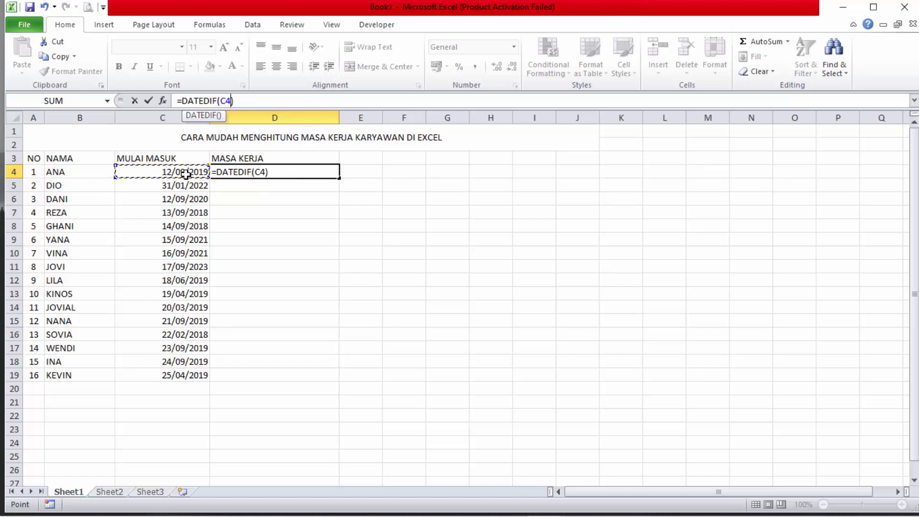
{"action": "type", "text": ";"}
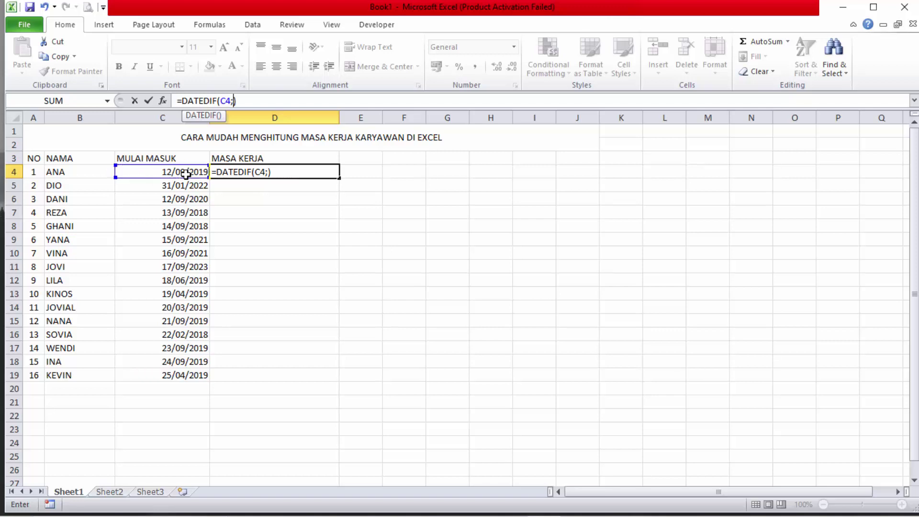
{"action": "type", "text": "NOW("}
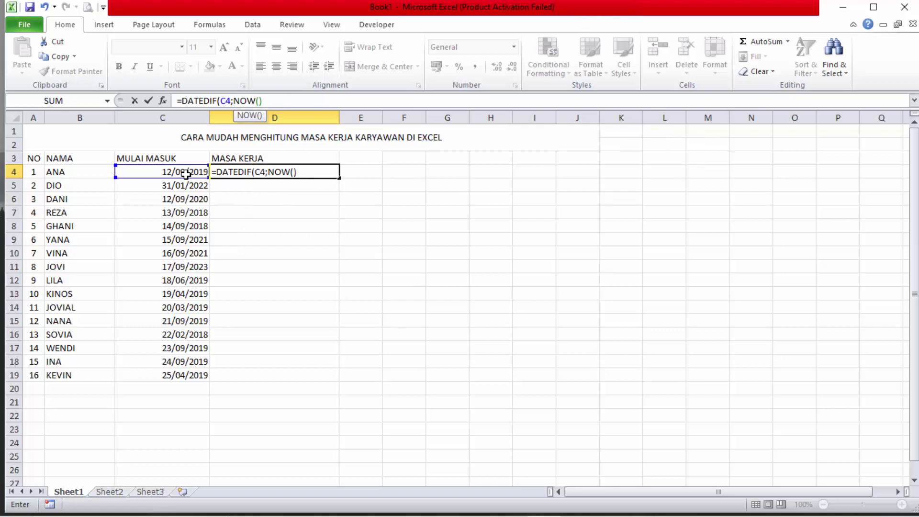
{"action": "type", "text": ";"}
{"action": "type", "text": "\"Y\""}
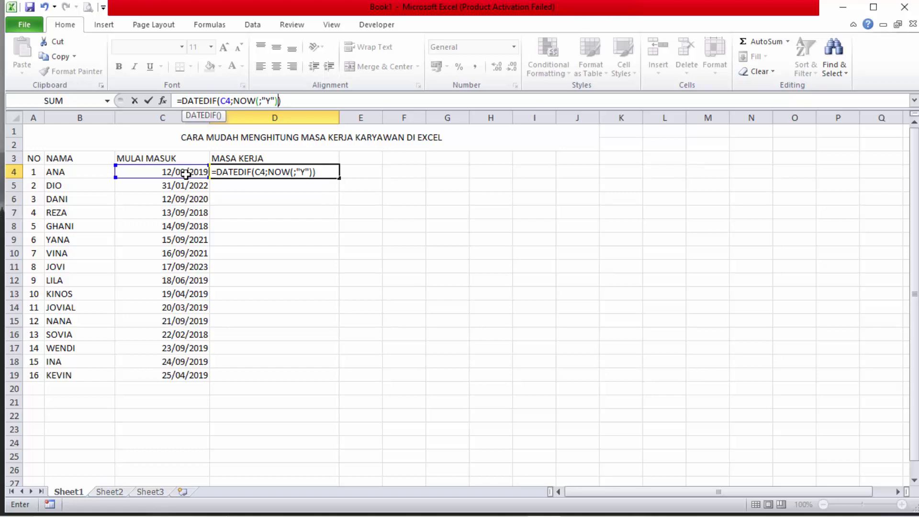
{"action": "key", "text": "BackSpace"}
{"action": "key", "text": "Return"}
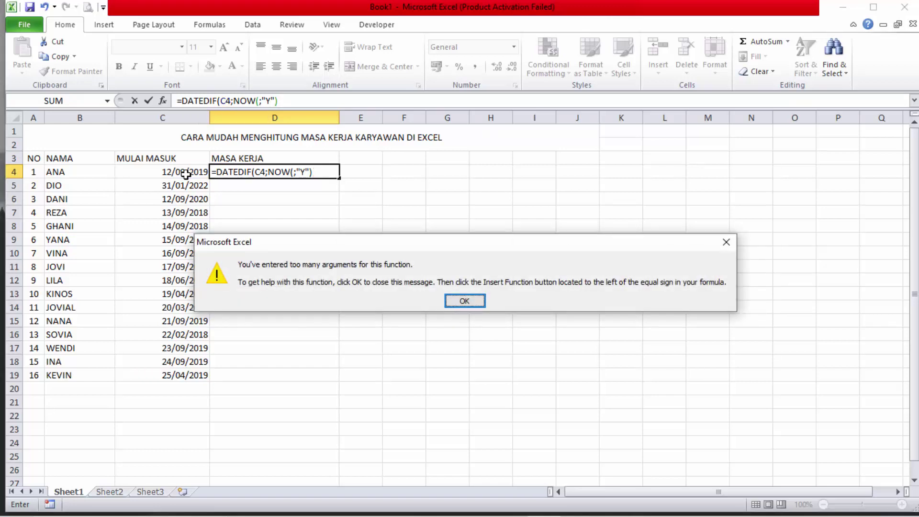
Dismiss the error and correct NOW( to NOW() in D4's formula
{"action": "left_click", "coordinate": [462, 300]}
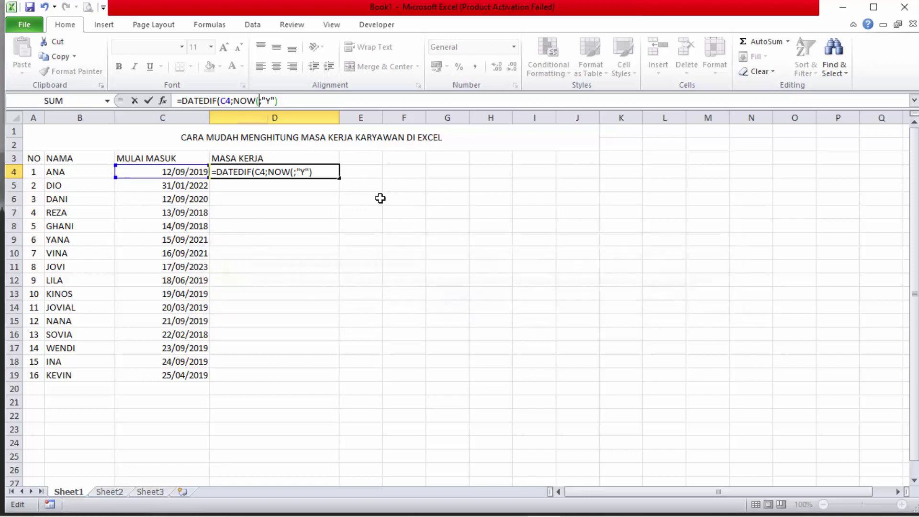
{"action": "left_click", "coordinate": [289, 102]}
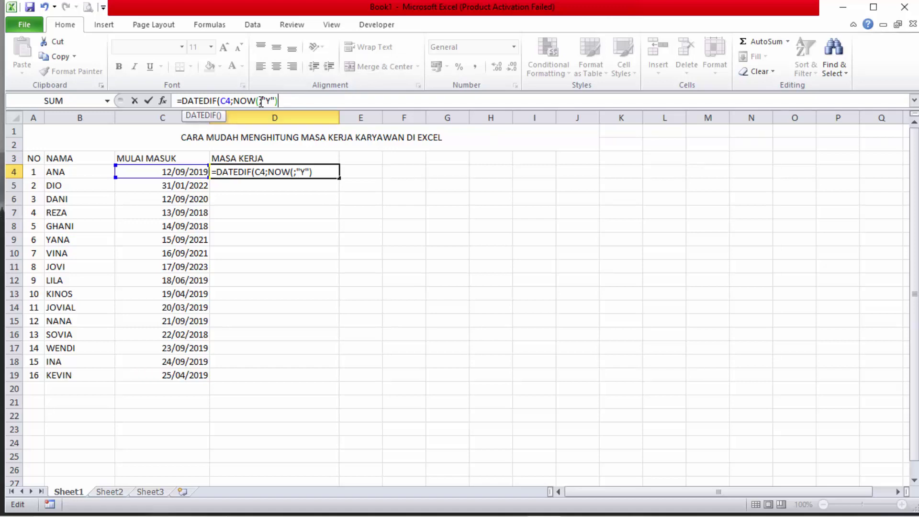
{"action": "left_click", "coordinate": [261, 101]}
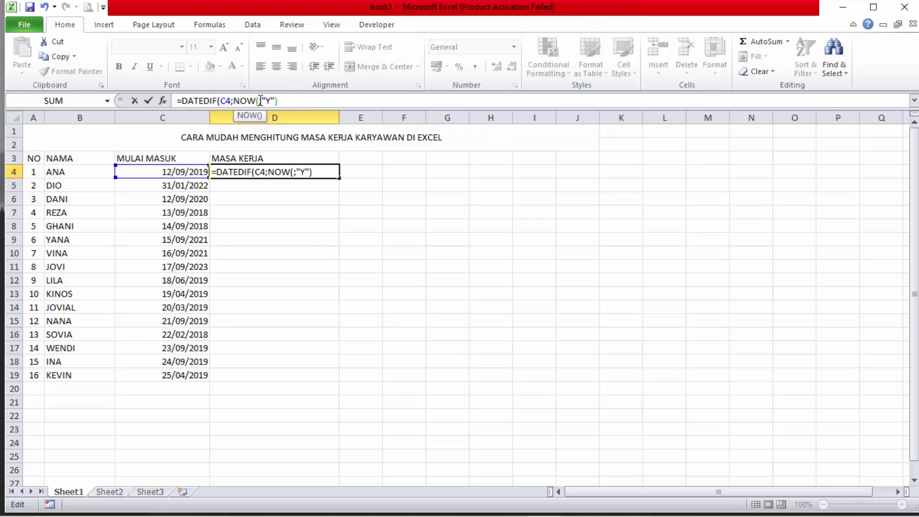
{"action": "type", "text": ")"}
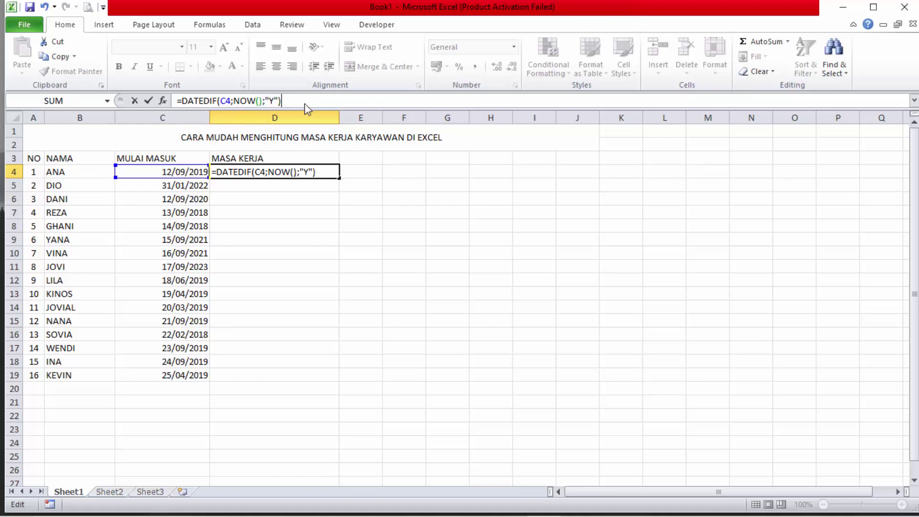
Append &"TAHUN,"&DATEDIF(C4;NOW();"YM"&"BULAN" to the D4 formula to add remaining months
{"action": "left_click", "coordinate": [292, 103]}
{"action": "type", "text": "&"}
{"action": "type", "text": "\""}
{"action": "type", "text": "TAHUN"}
{"action": "key", "text": "BackSpace"}
{"action": "type", "text": ","}
{"action": "type", "text": "\""}
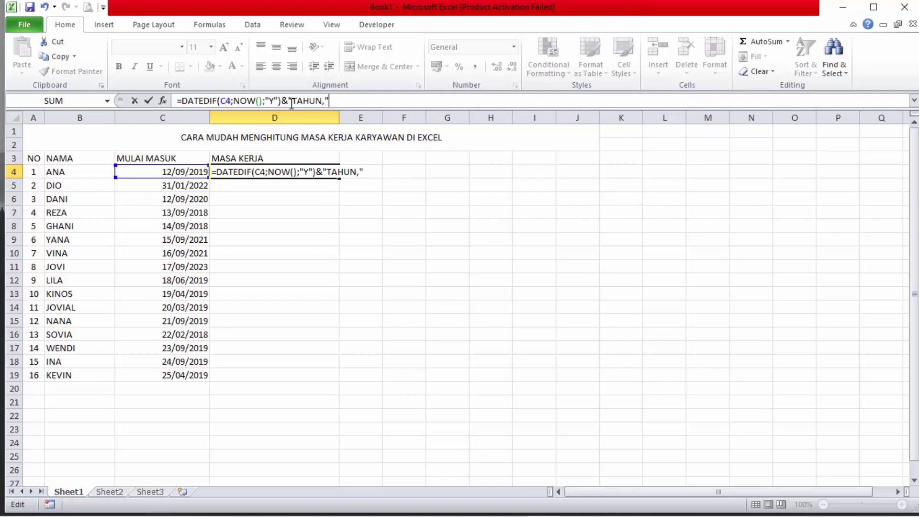
{"action": "type", "text": "&"}
{"action": "type", "text": "DA"}
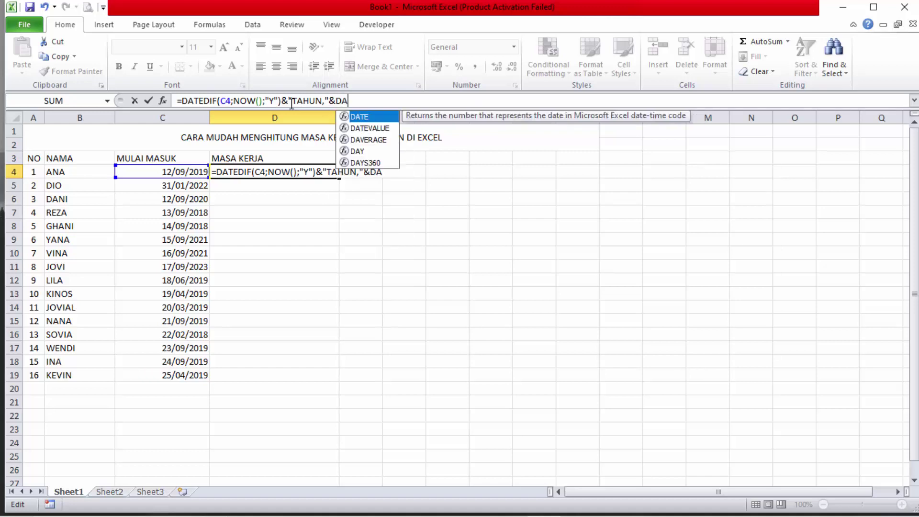
{"action": "type", "text": "TEDIF"}
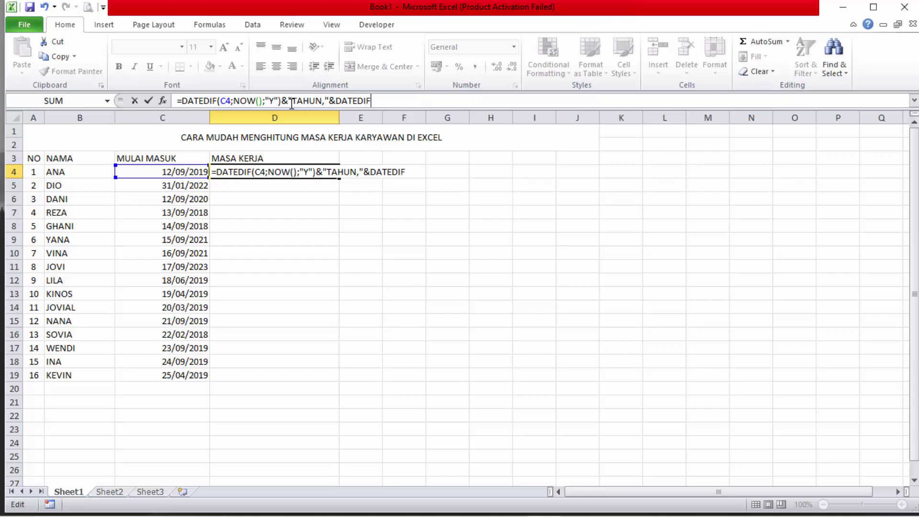
{"action": "type", "text": "()"}
{"action": "key", "text": "Left"}
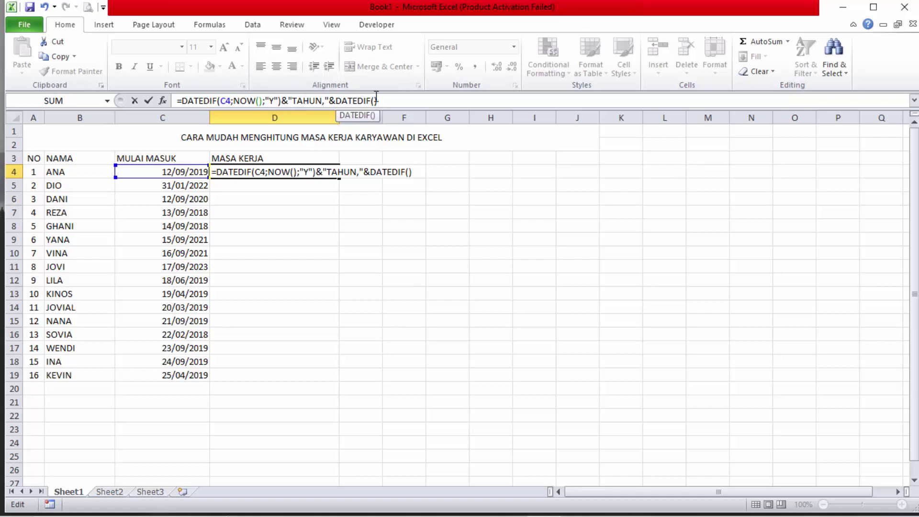
{"action": "type", "text": "C4"}
{"action": "type", "text": ";"}
{"action": "type", "text": "NOW"}
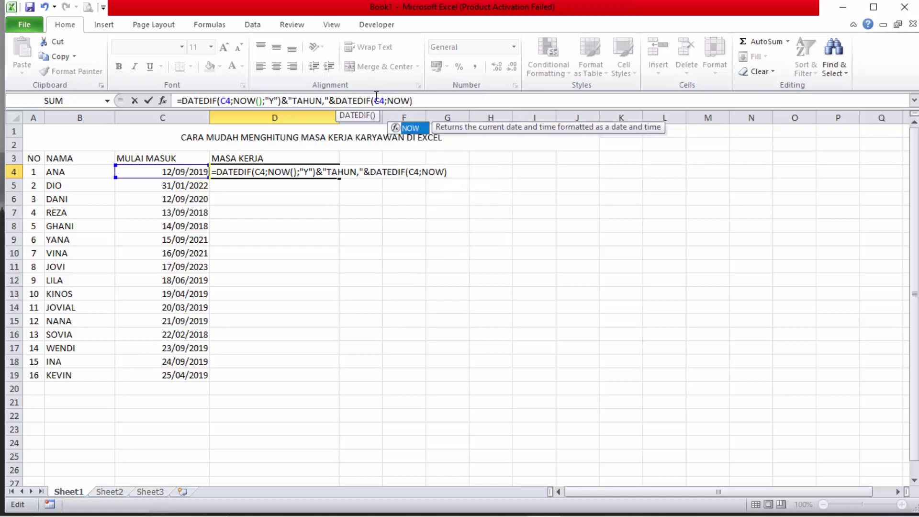
{"action": "type", "text": "()"}
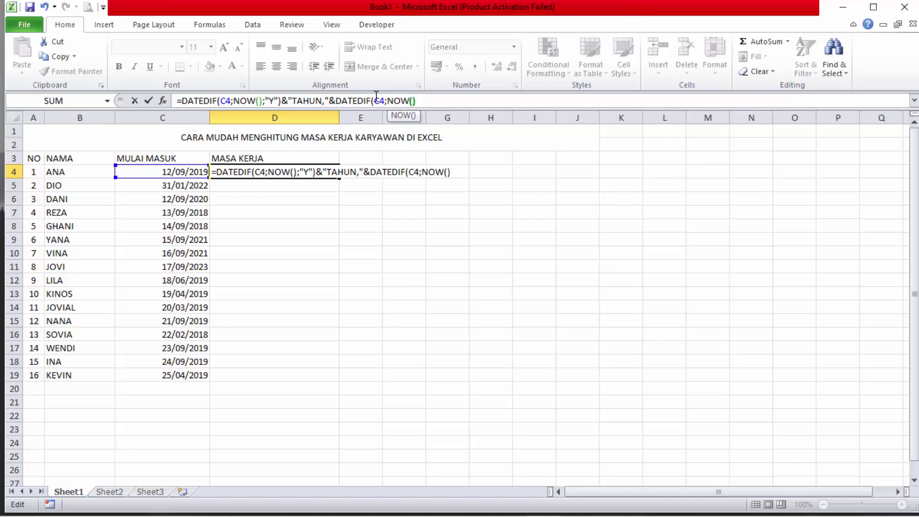
{"action": "type", "text": ";"}
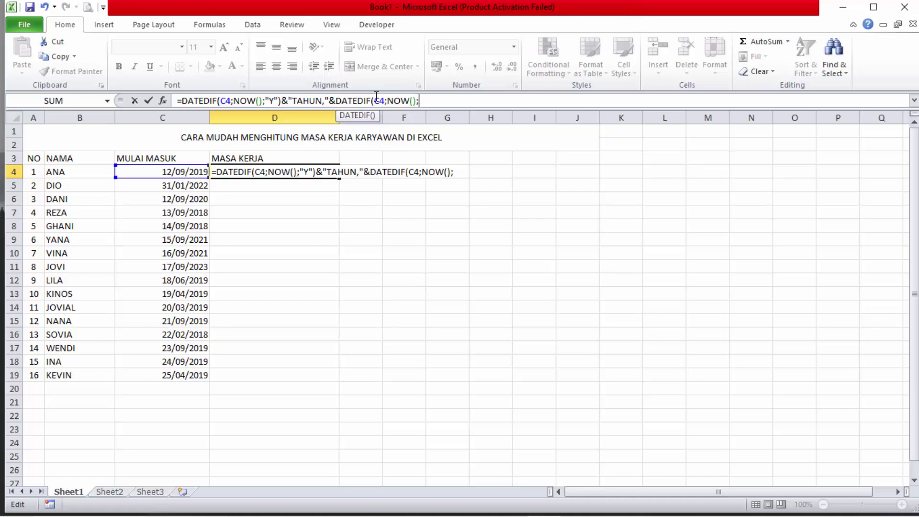
{"action": "type", "text": "\""}
{"action": "type", "text": "YM\""}
{"action": "type", "text": "&"}
{"action": "type", "text": "\""}
{"action": "type", "text": "BU"}
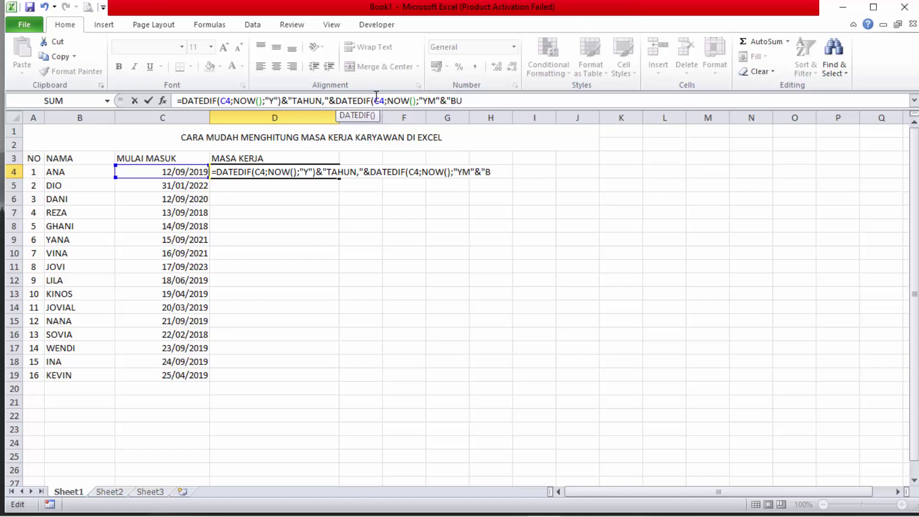
{"action": "type", "text": "LAN"}
{"action": "type", "text": "\""}
{"action": "key", "text": "Return"}
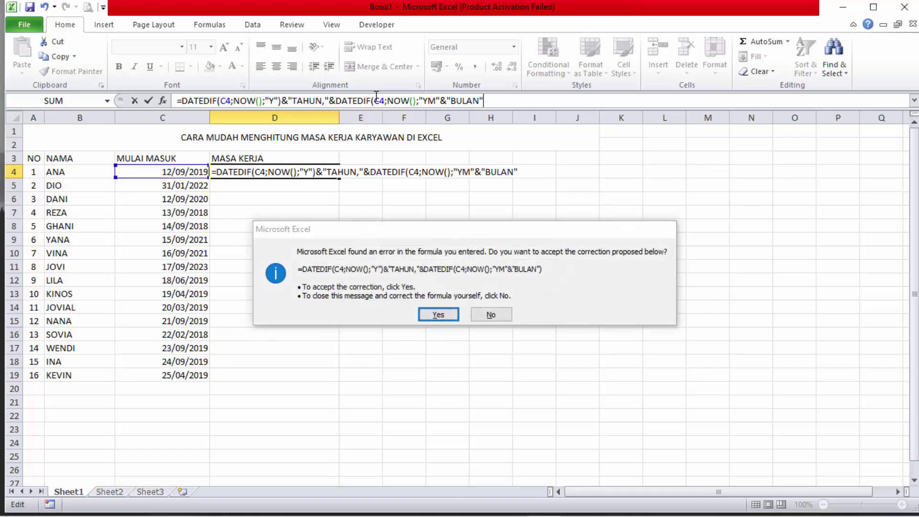
Add the missing parenthesis after "YM" so D4 displays 3TAHUN,9BULAN for ANA
{"action": "key", "text": "Return"}
{"action": "left_click", "coordinate": [288, 171]}
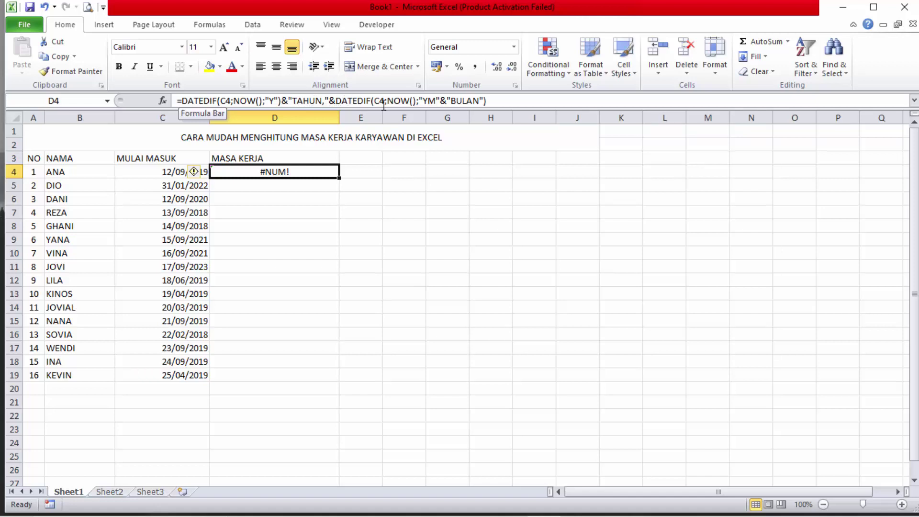
{"action": "left_click", "coordinate": [415, 102]}
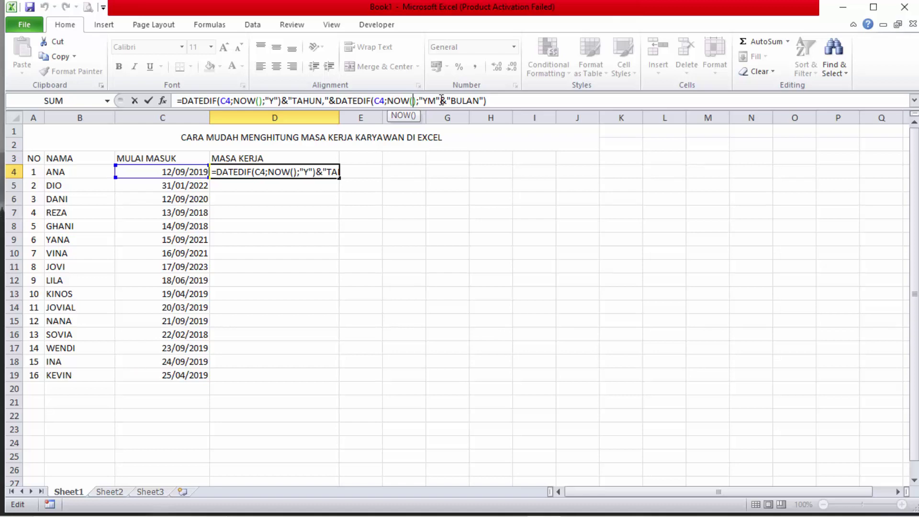
{"action": "left_click", "coordinate": [441, 101]}
{"action": "type", "text": ")"}
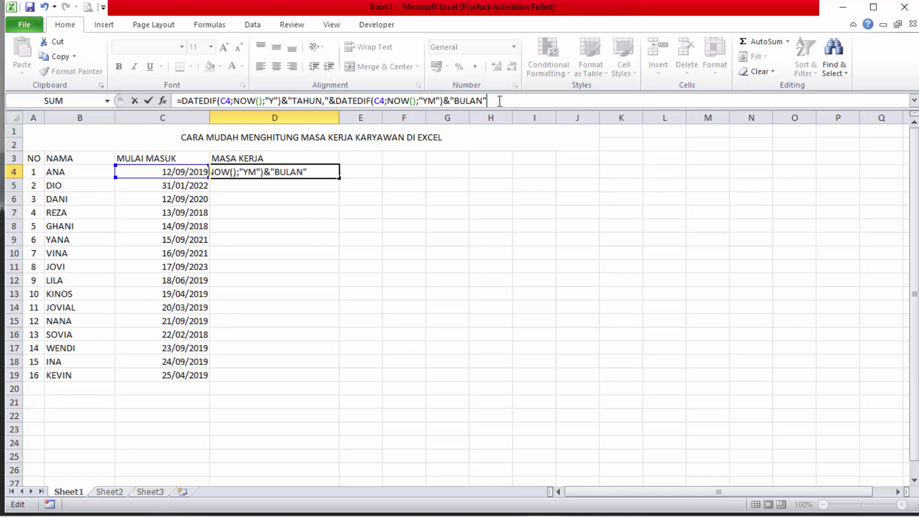
{"action": "key", "text": "Return"}
Fill D4's service-length formula down through D19
{"action": "left_click", "coordinate": [297, 172]}
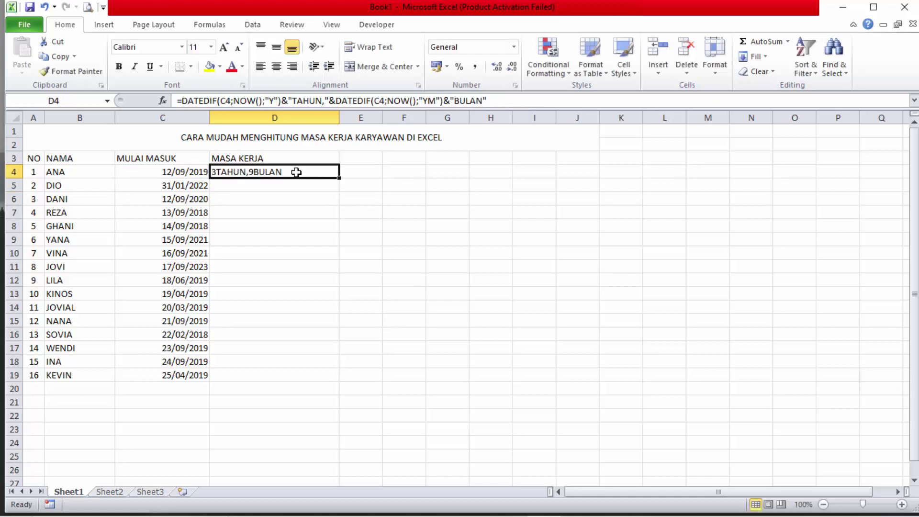
{"action": "left_click_drag", "start_coordinate": [339, 178], "coordinate": [329, 381]}
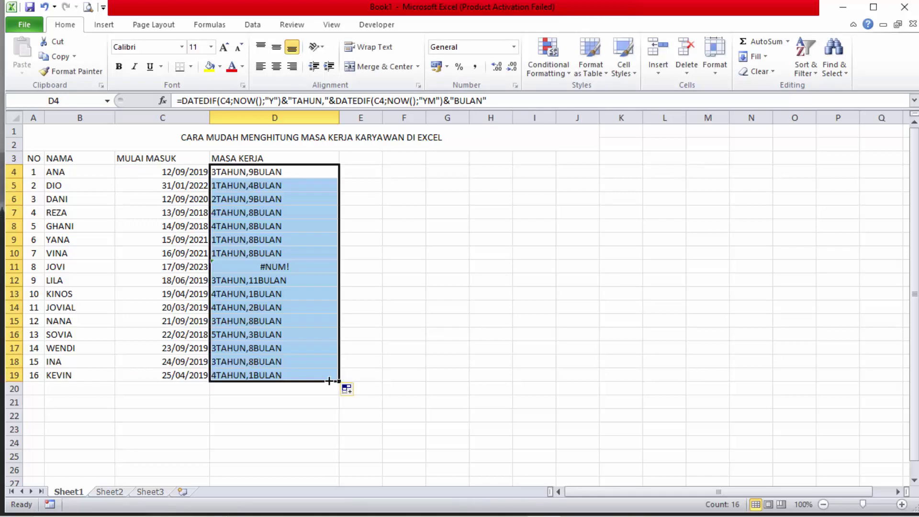
{"action": "left_click", "coordinate": [343, 277]}
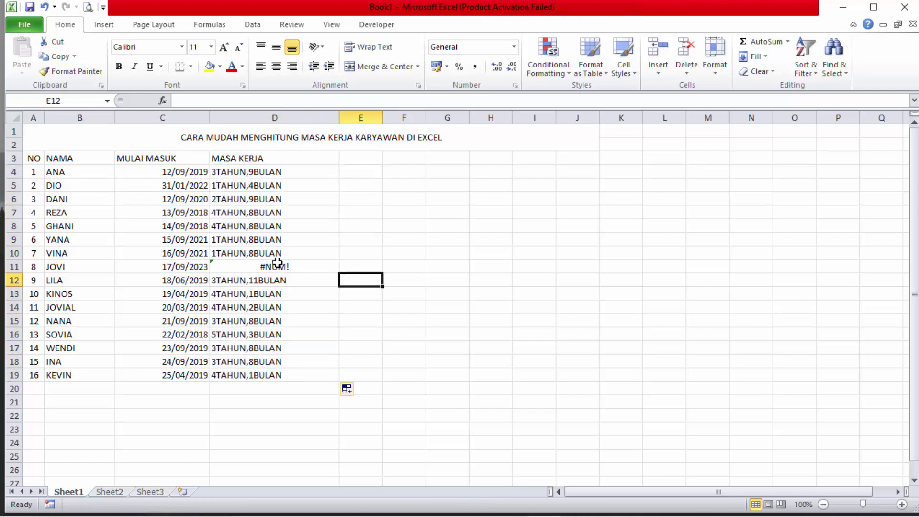
Change C11's start date from 17/09/2023 to 17/01/2023, clearing the #NUM! error
{"action": "left_click", "coordinate": [192, 266]}
{"action": "double_click", "coordinate": [196, 267]}
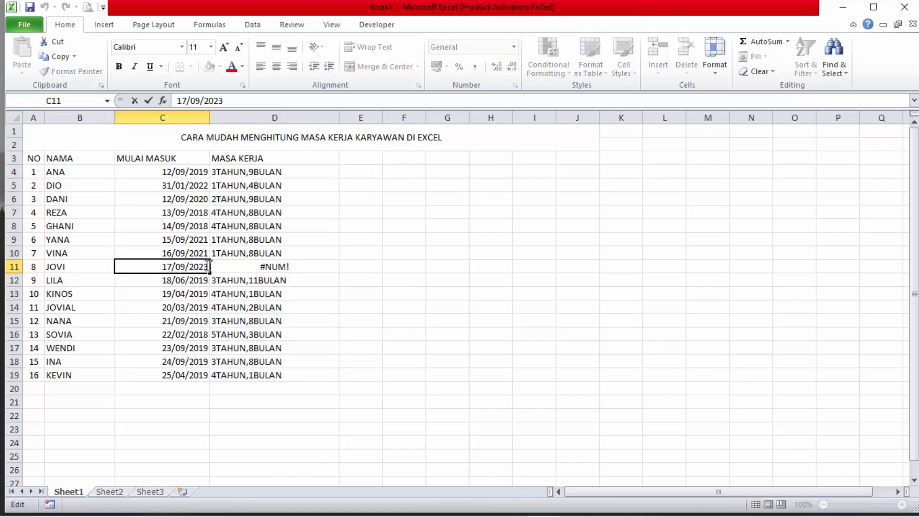
{"action": "key", "text": "BackSpace"}
{"action": "type", "text": "1"}
{"action": "key", "text": "Return"}
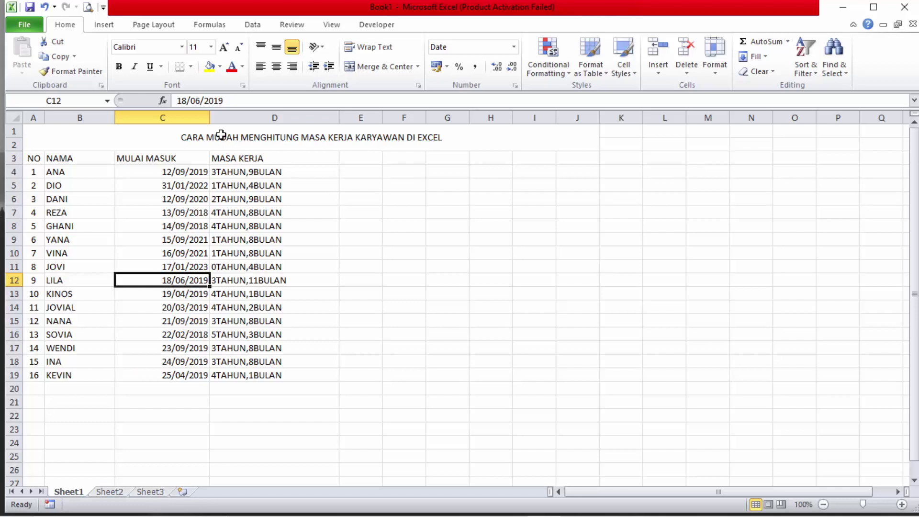
Center the MASA KERJA column D both vertically and horizontally
{"action": "left_click", "coordinate": [222, 118]}
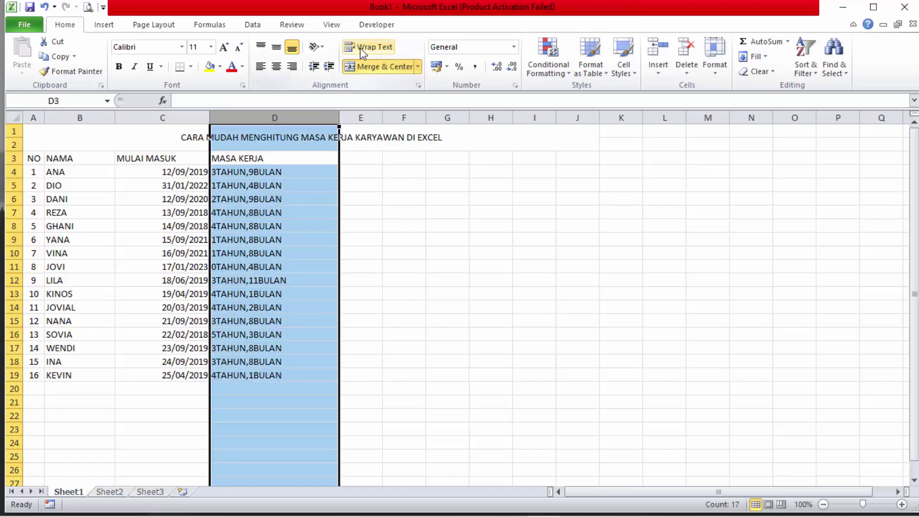
{"action": "left_click", "coordinate": [276, 49]}
{"action": "left_click", "coordinate": [277, 67]}
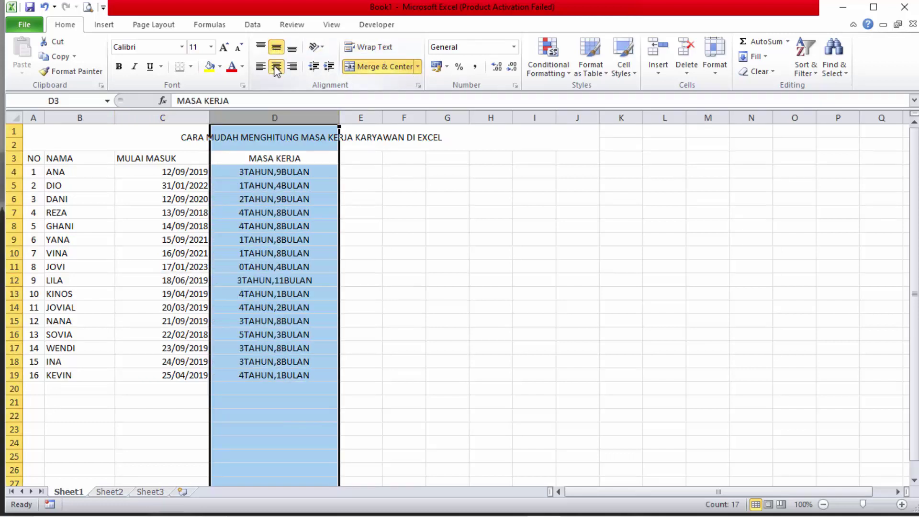
{"action": "left_click", "coordinate": [293, 213]}
Fill header row A3:D3 yellow and give table A3:D19 all borders
{"action": "left_click_drag", "start_coordinate": [282, 158], "coordinate": [40, 158]}
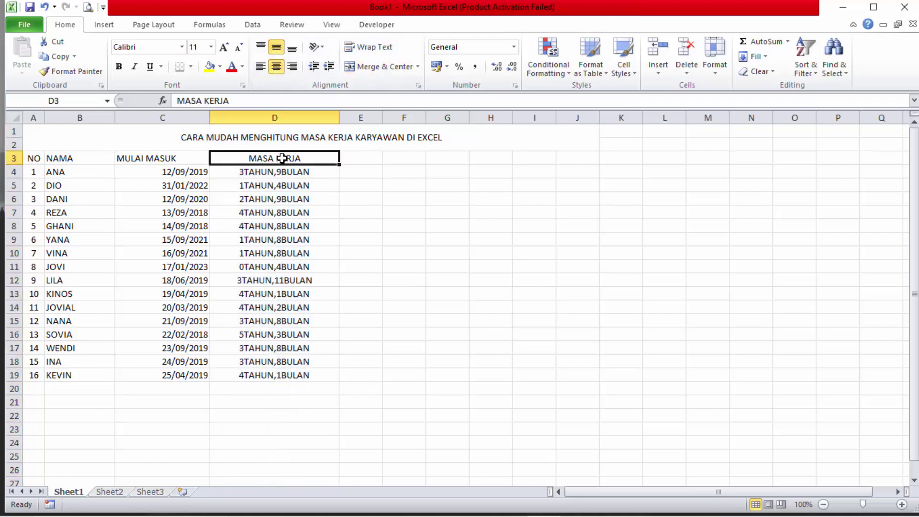
{"action": "left_click", "coordinate": [209, 67]}
{"action": "left_click", "coordinate": [148, 186]}
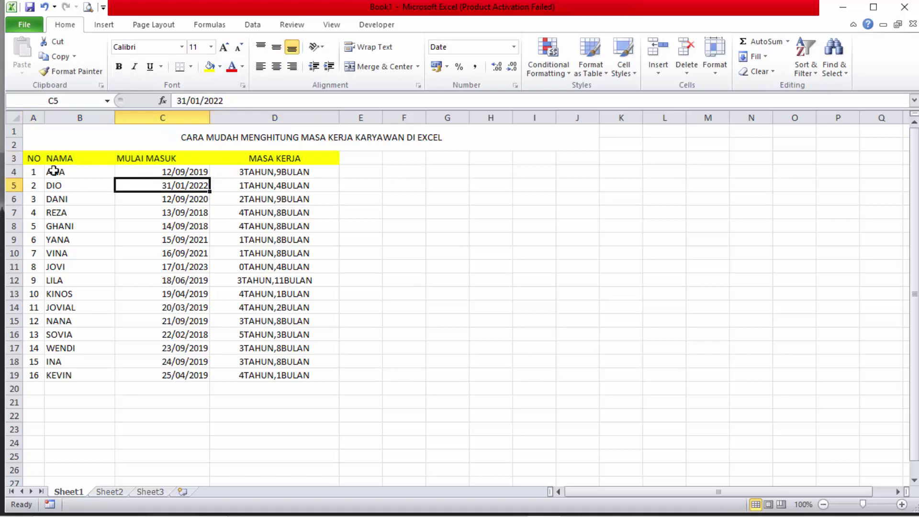
{"action": "left_click_drag", "start_coordinate": [33, 158], "coordinate": [281, 375]}
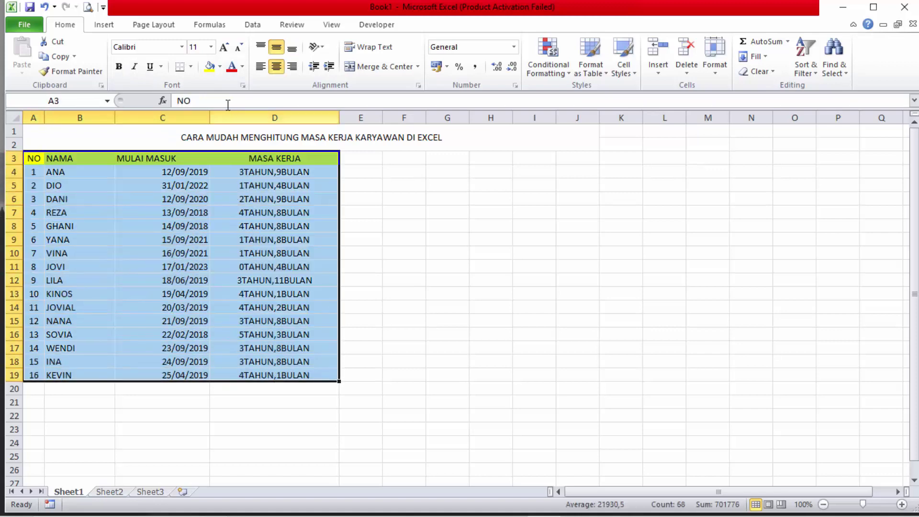
{"action": "left_click", "coordinate": [192, 68]}
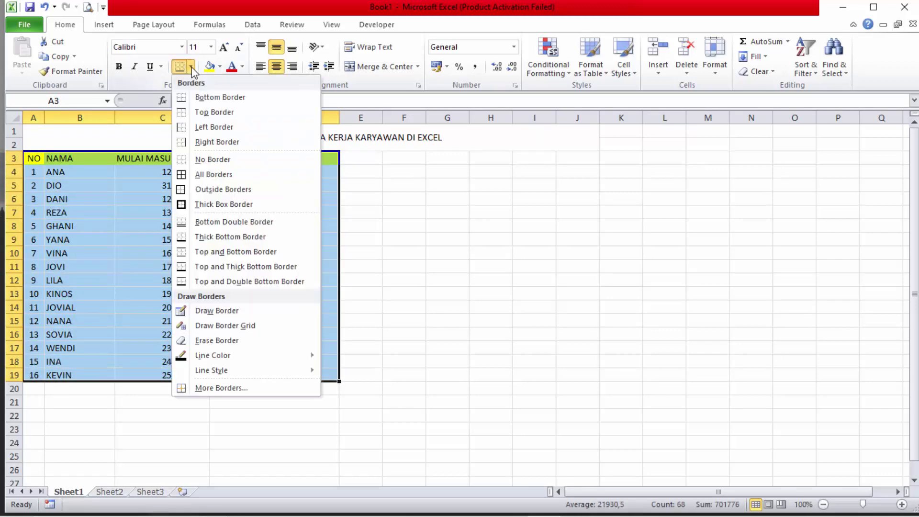
{"action": "left_click", "coordinate": [206, 171]}
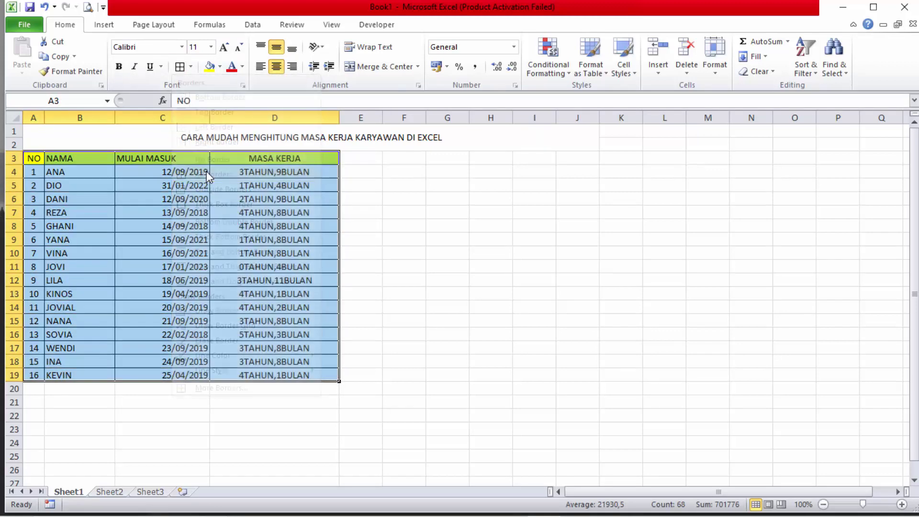
Make every row on the sheet taller
{"action": "left_click", "coordinate": [16, 117]}
{"action": "left_click_drag", "start_coordinate": [18, 138], "coordinate": [18, 144]}
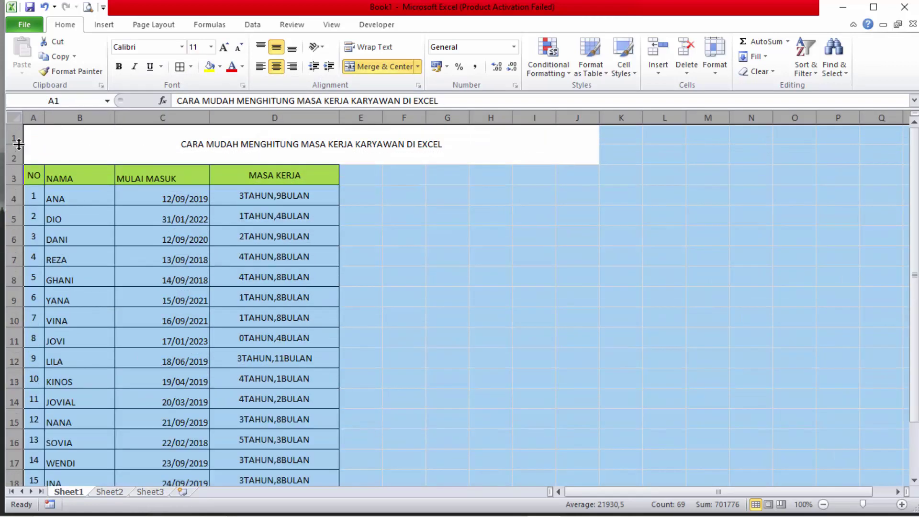
{"action": "left_click", "coordinate": [345, 190]}
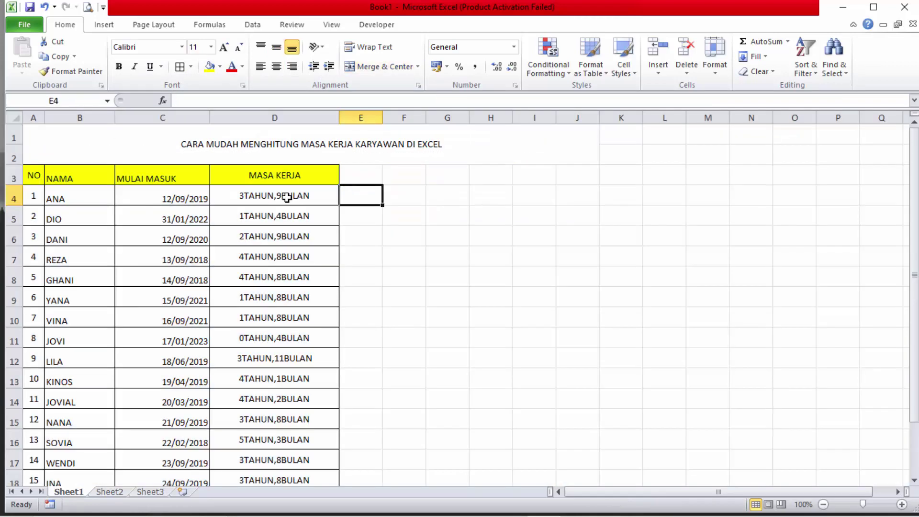
{"action": "left_click", "coordinate": [286, 197]}
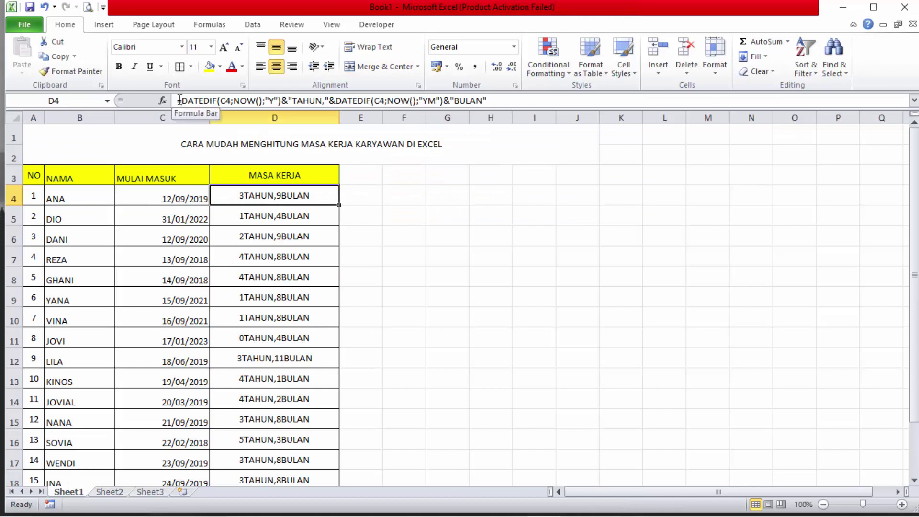
{"action": "left_click_drag", "start_coordinate": [177, 100], "coordinate": [503, 97]}
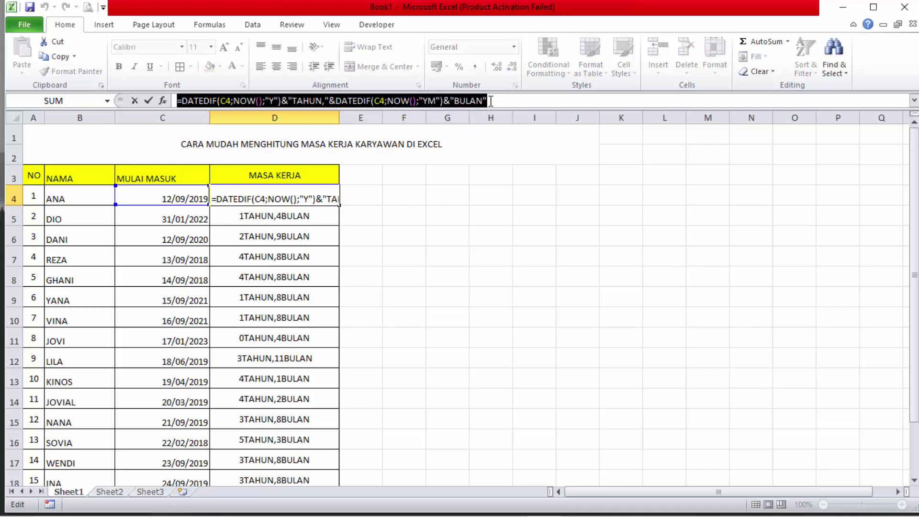
{"action": "left_click", "coordinate": [490, 101]}
{"action": "key", "text": "Return"}
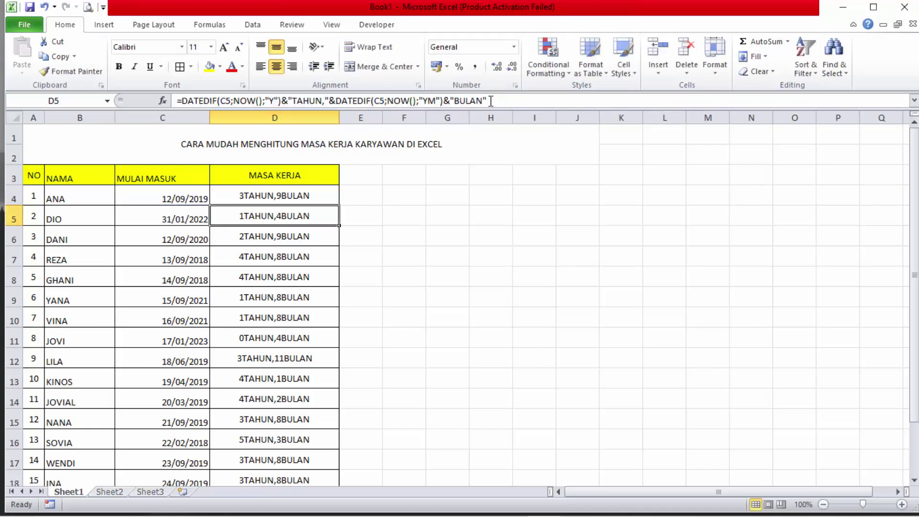
{"action": "left_click", "coordinate": [428, 191]}
Type the note FORMULA EXCEL BISA DI COPY PADA KOLOM DESKRIPSI :) in G4
{"action": "type", "text": "F"}
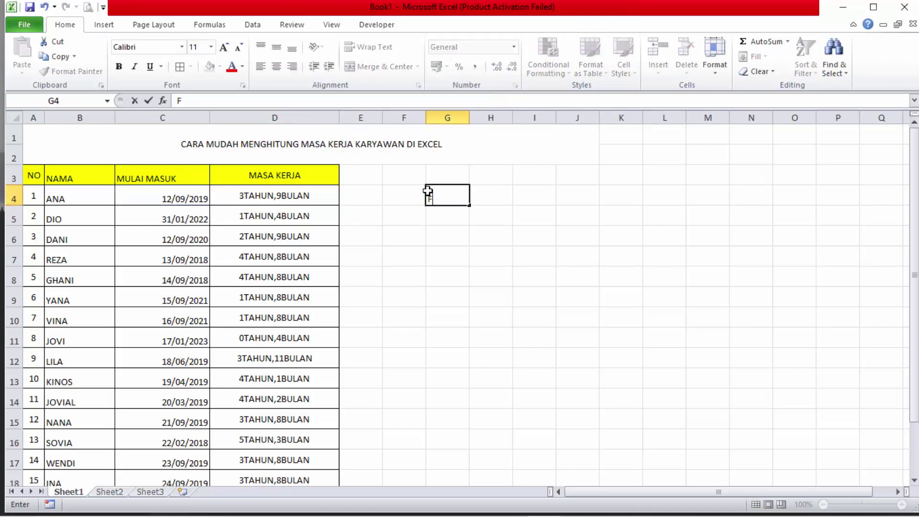
{"action": "type", "text": "ORMULA"}
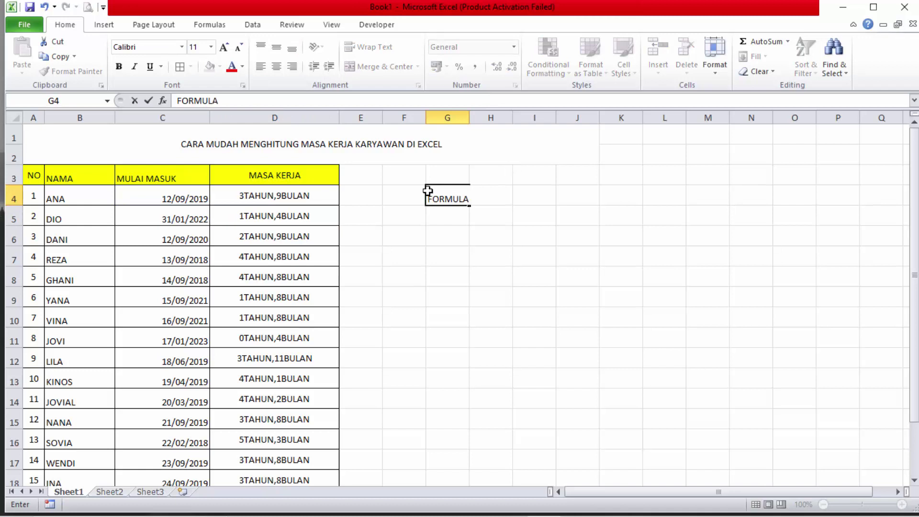
{"action": "type", "text": " EXCEL"}
{"action": "type", "text": " AD"}
{"action": "key", "text": "BackSpace"}
{"action": "key", "text": "BackSpace"}
{"action": "type", "text": "BI"}
{"action": "type", "text": "SA DI C"}
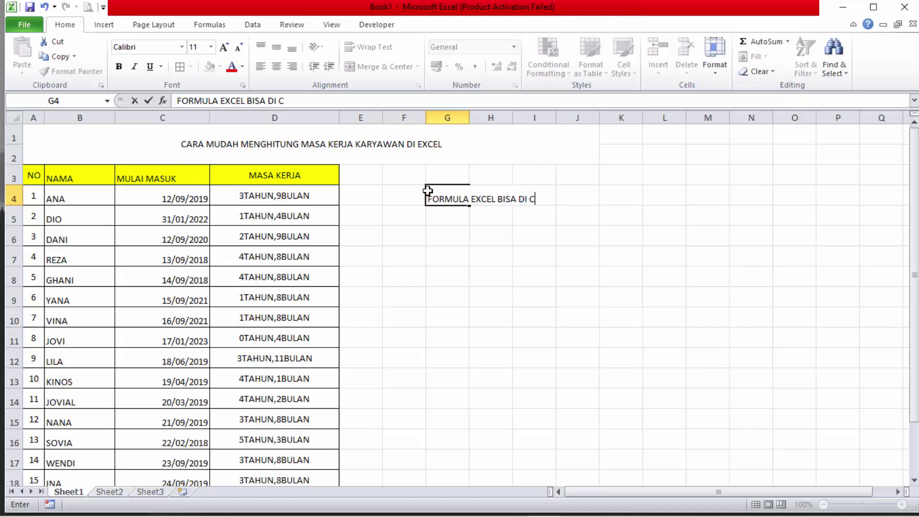
{"action": "type", "text": "OPY PADA "}
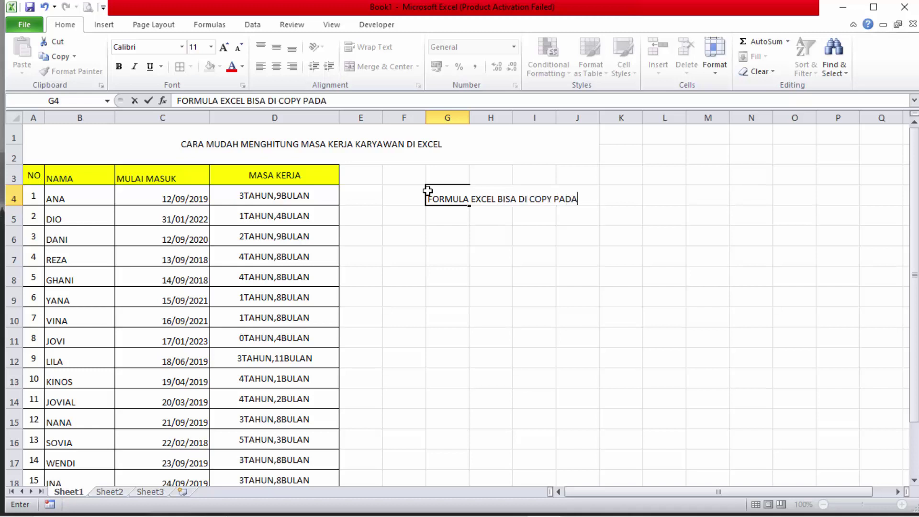
{"action": "type", "text": "KOLOM "}
{"action": "type", "text": "DESKRIPSI"}
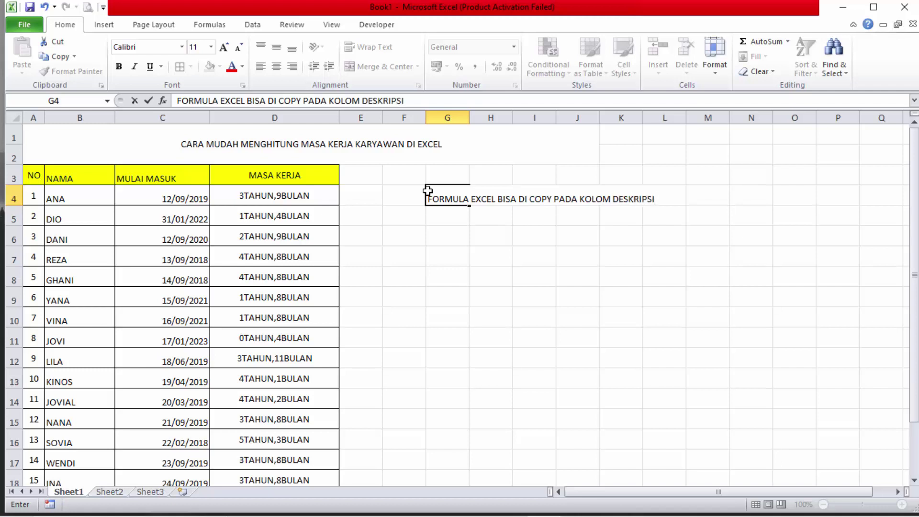
{"action": "type", "text": " :)"}
{"action": "key", "text": "Return"}
Make the note area F4:L5 bold with yellow fill, then bring Camtasia Studio forward
{"action": "left_click_drag", "start_coordinate": [421, 201], "coordinate": [683, 221]}
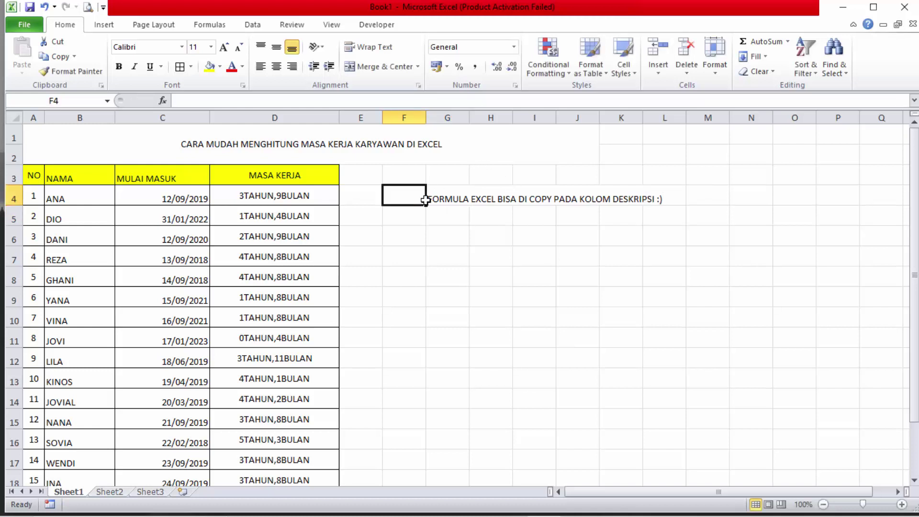
{"action": "left_click", "coordinate": [119, 66]}
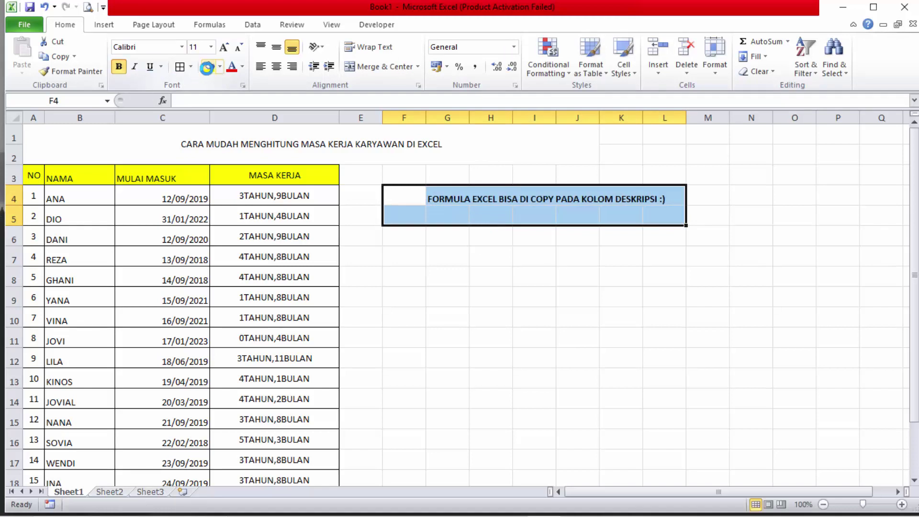
{"action": "left_click", "coordinate": [490, 276]}
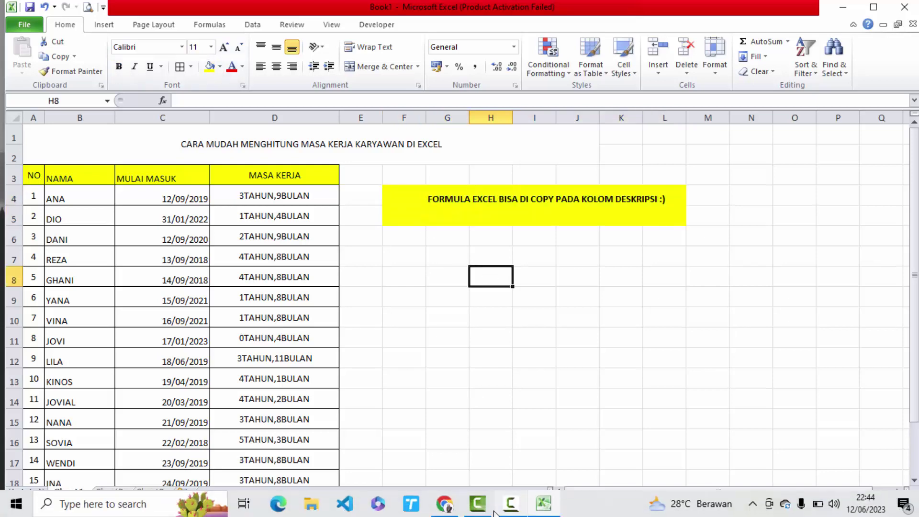
{"action": "left_click", "coordinate": [509, 504]}
{"action": "left_click", "coordinate": [507, 505]}
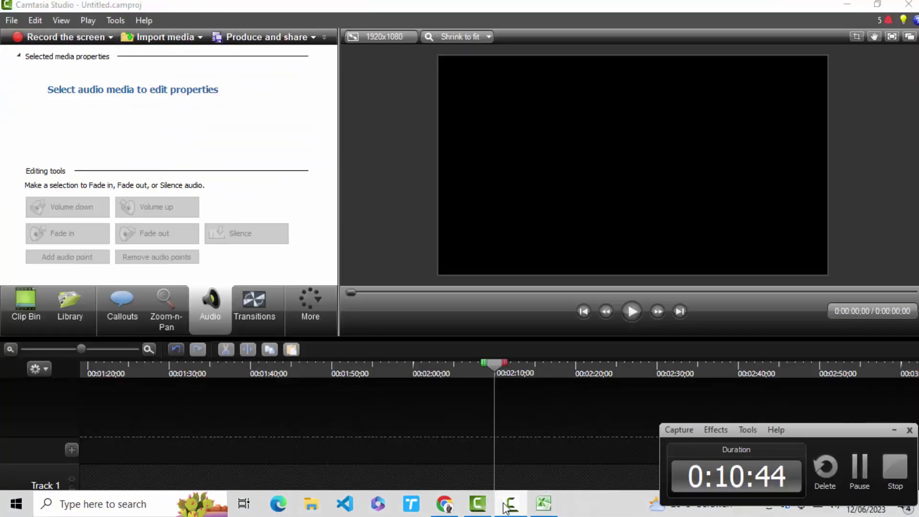